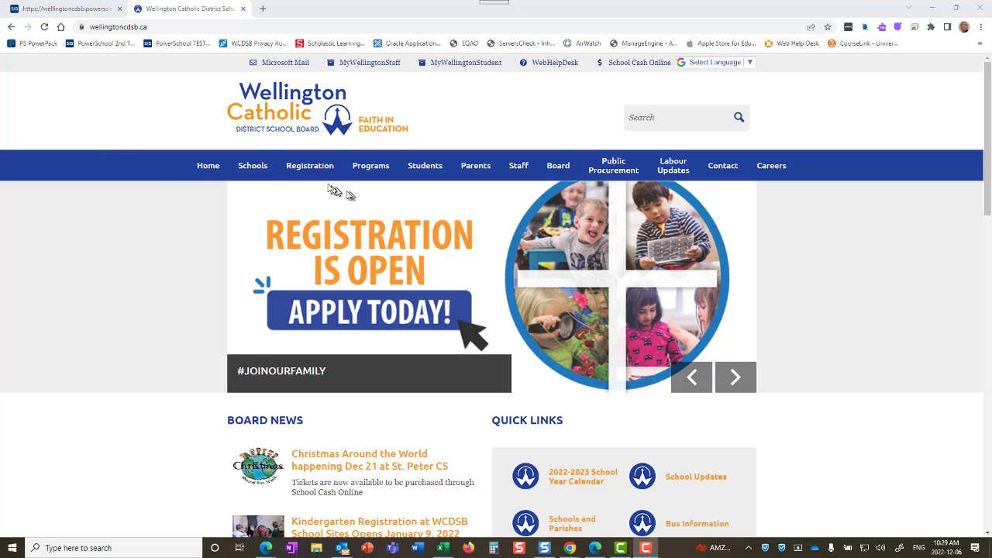
Step: Open the Kindergarten Registration page from the Registration menu and scroll through its content
{"action": "mouse_move", "coordinate": [322, 172]}
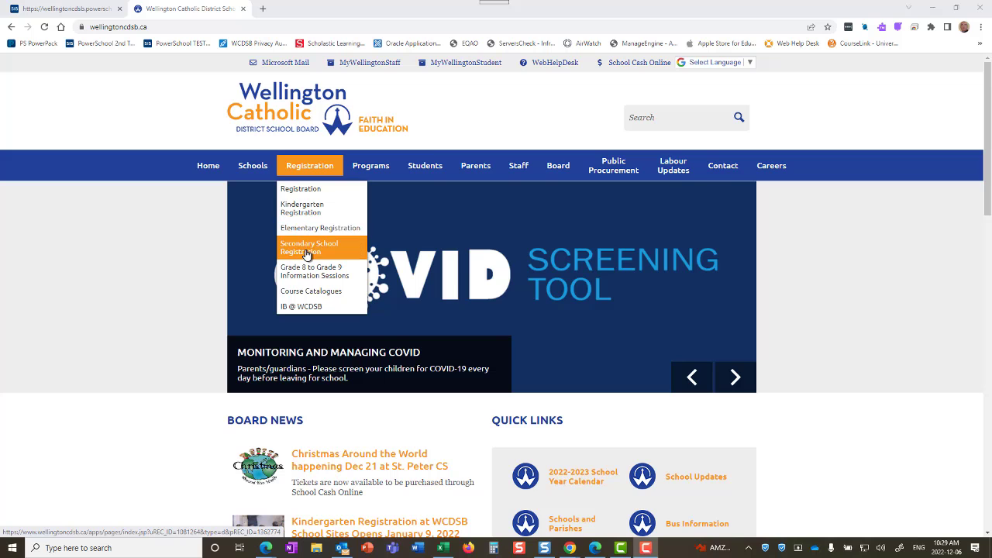
{"action": "left_click", "coordinate": [300, 210]}
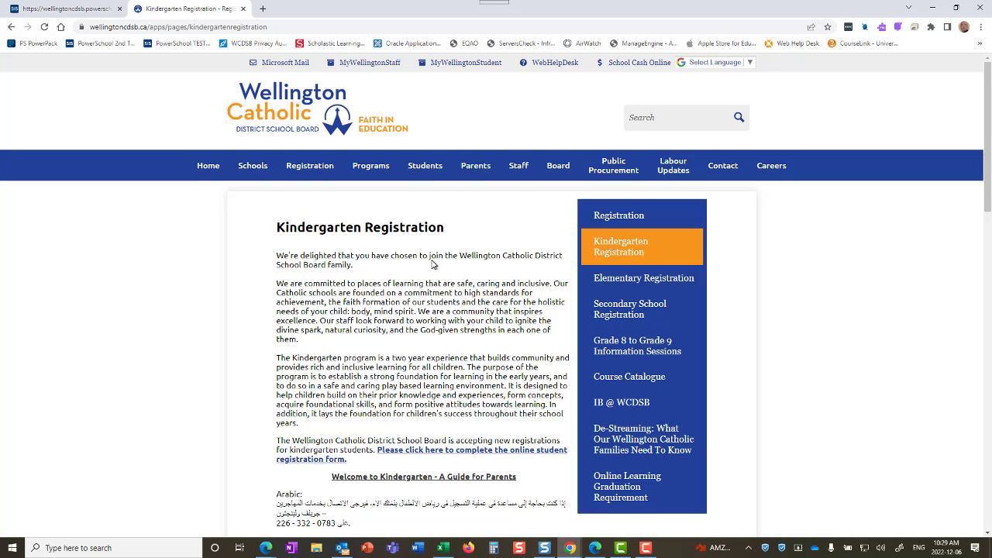
{"action": "scroll", "coordinate": [433, 264], "scroll_direction": "down", "scroll_amount": 1}
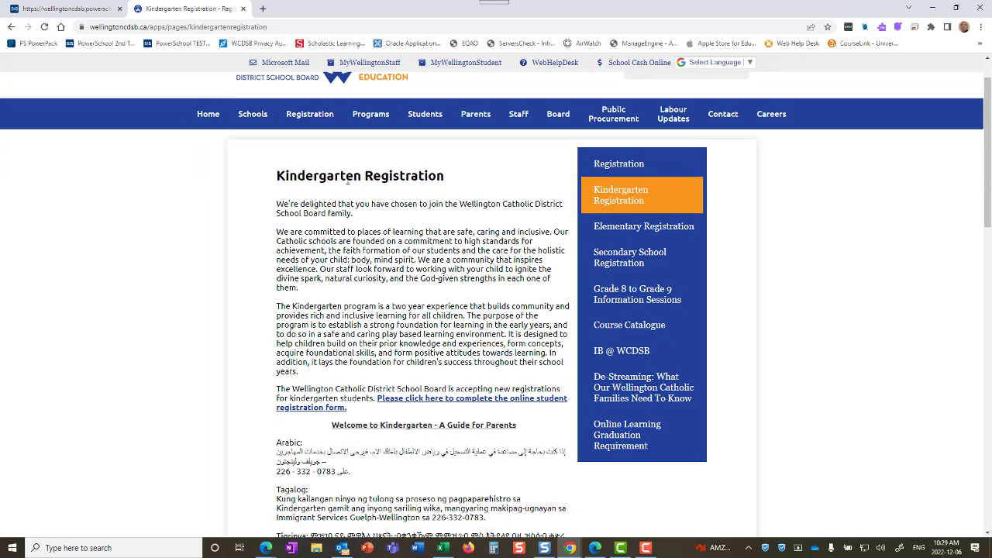
{"action": "scroll", "coordinate": [348, 179], "scroll_direction": "down", "scroll_amount": 1}
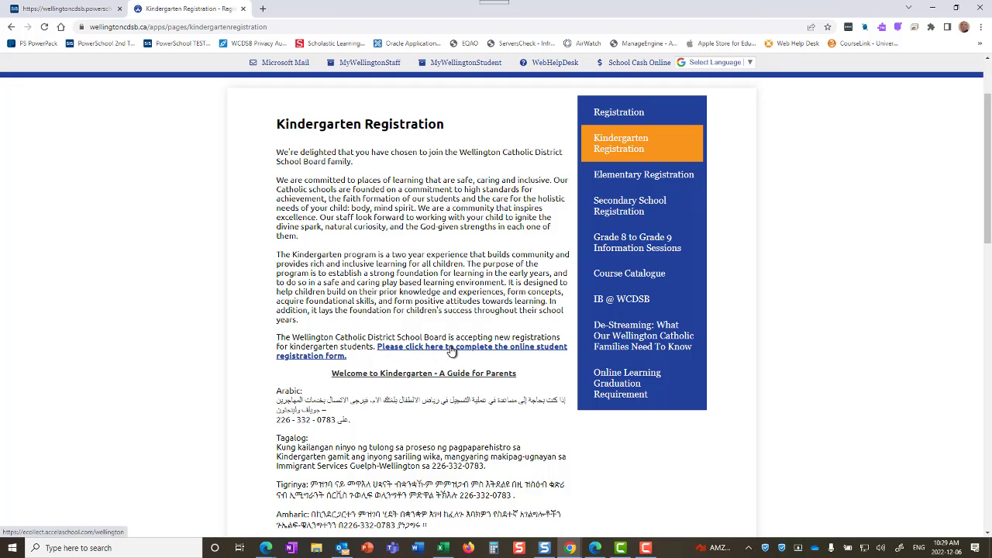
{"action": "scroll", "coordinate": [451, 350], "scroll_direction": "up", "scroll_amount": 2}
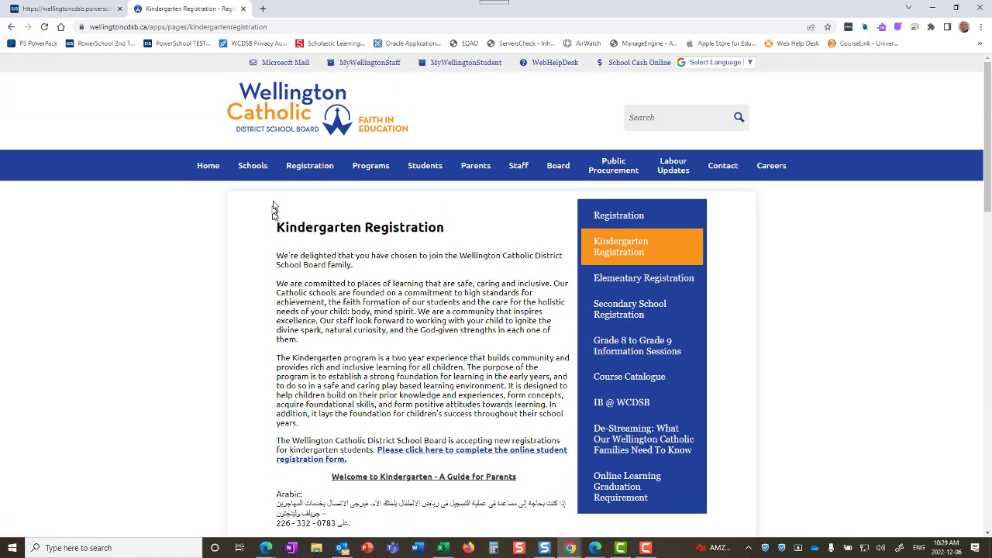
Step: Open and browse the Elementary Registration page
{"action": "left_click", "coordinate": [322, 226]}
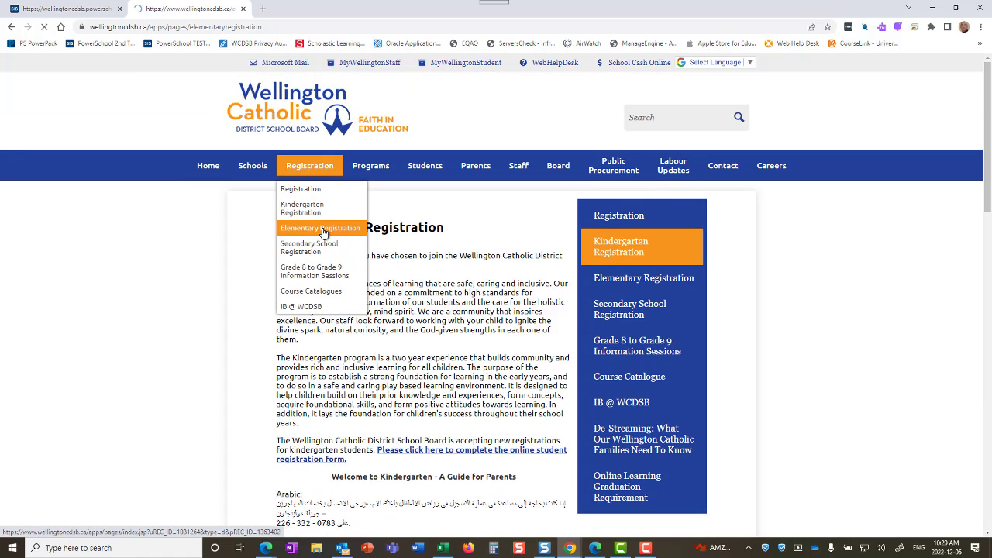
{"action": "scroll", "coordinate": [468, 285], "scroll_direction": "down", "scroll_amount": 1}
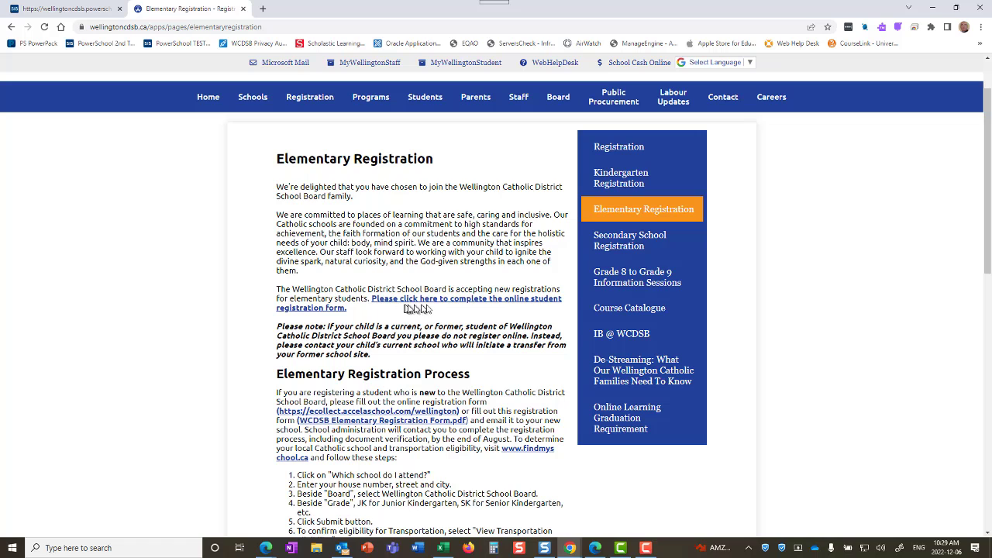
{"action": "scroll", "coordinate": [403, 249], "scroll_direction": "up", "scroll_amount": 1}
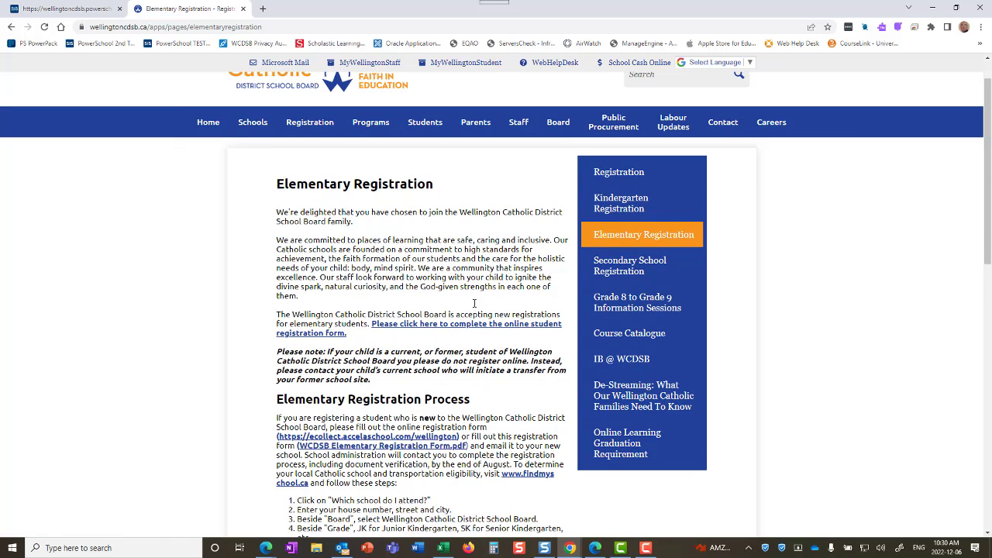
Step: Browse the Secondary School Registration page, then switch to the PowerSchool pre-registration form
{"action": "mouse_move", "coordinate": [325, 169]}
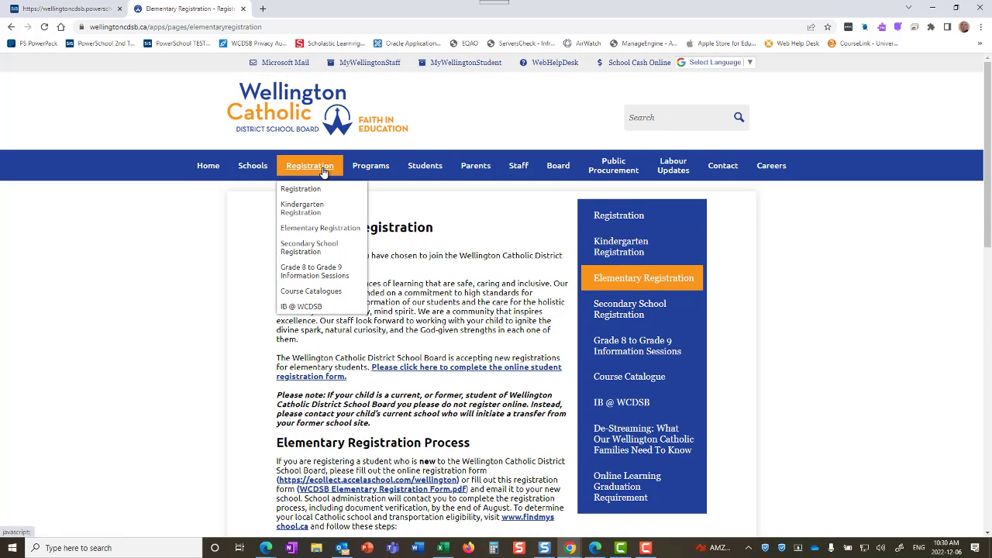
{"action": "left_click", "coordinate": [323, 249]}
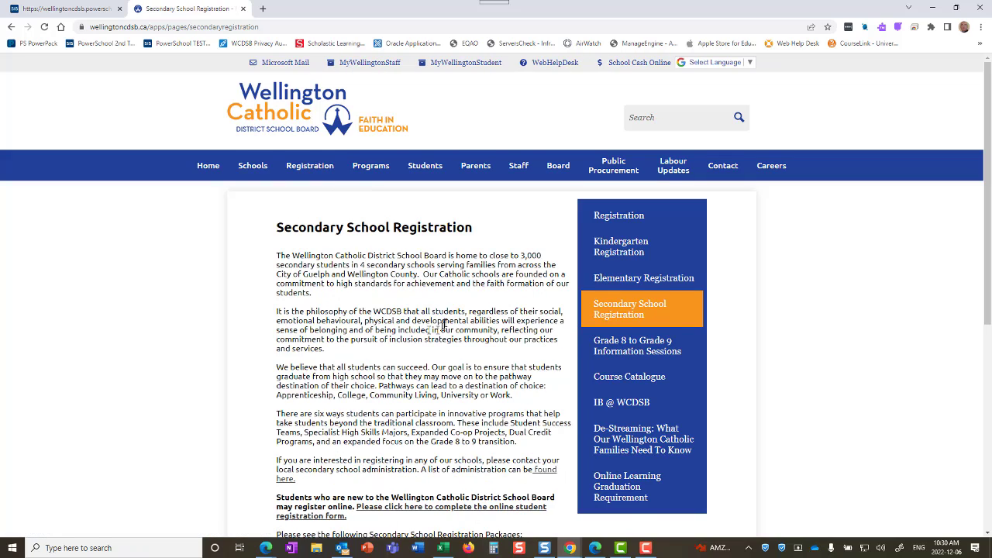
{"action": "scroll", "coordinate": [444, 324], "scroll_direction": "down", "scroll_amount": 1}
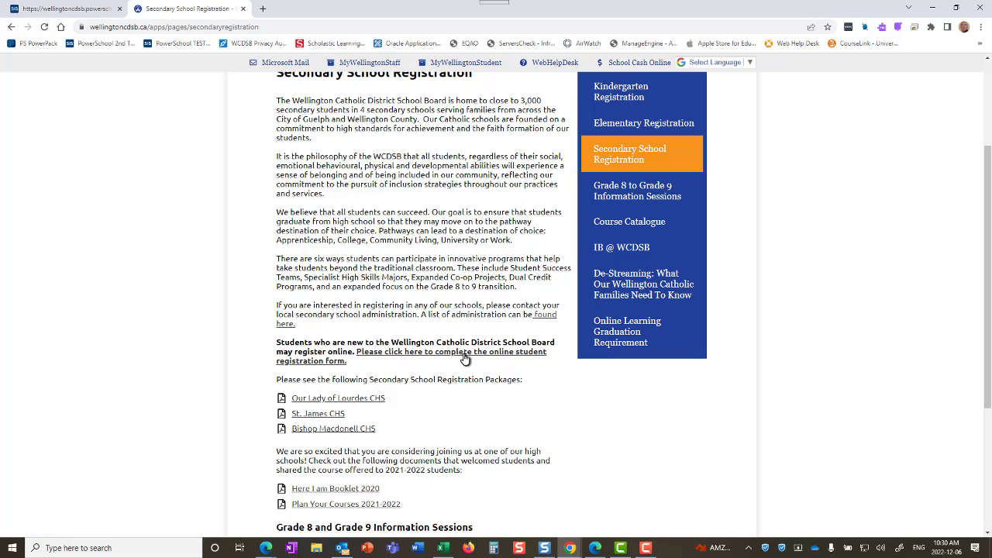
{"action": "scroll", "coordinate": [469, 361], "scroll_direction": "up", "scroll_amount": 1}
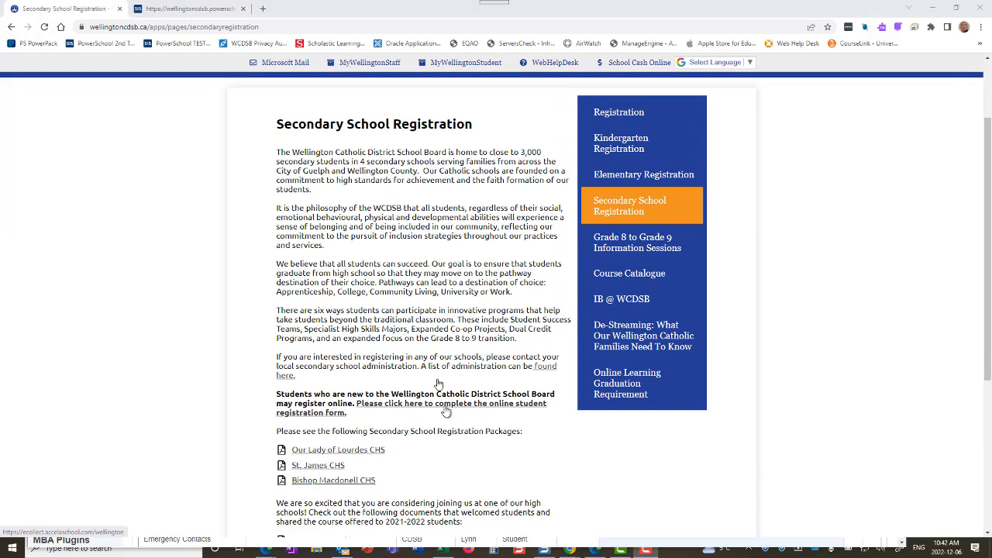
{"action": "left_click", "coordinate": [208, 10]}
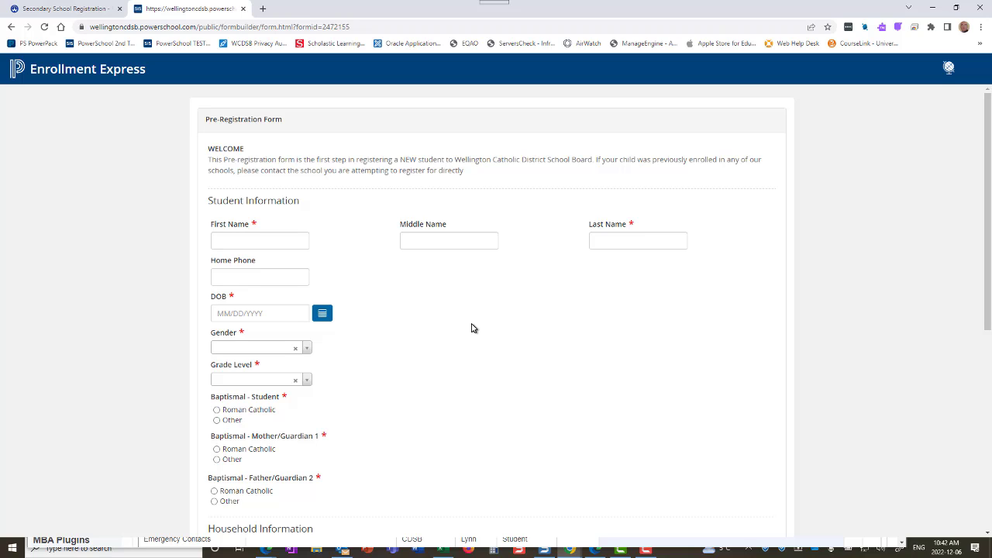
Step: Enter the student's first and last name on the pre-registration form
{"action": "left_click", "coordinate": [293, 242]}
{"action": "left_click", "coordinate": [644, 243]}
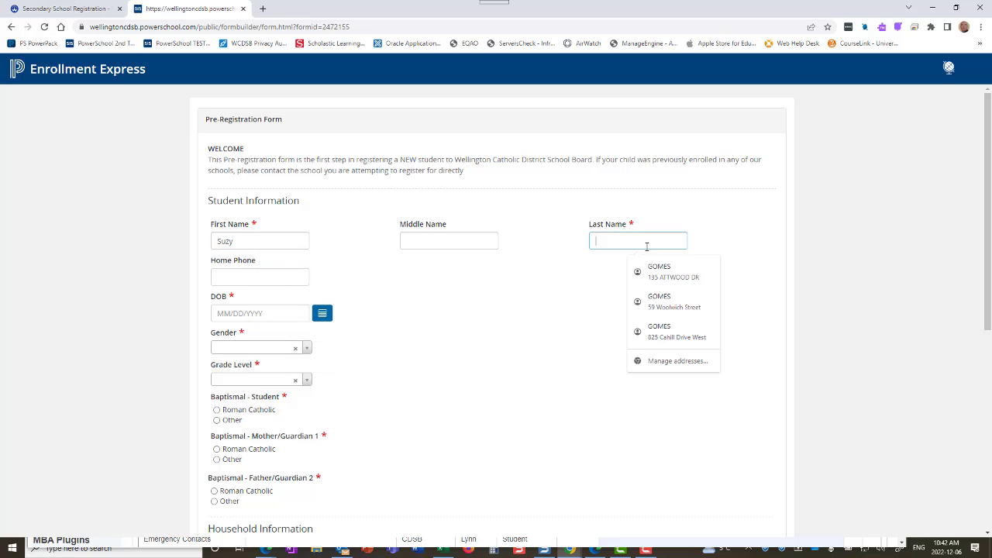
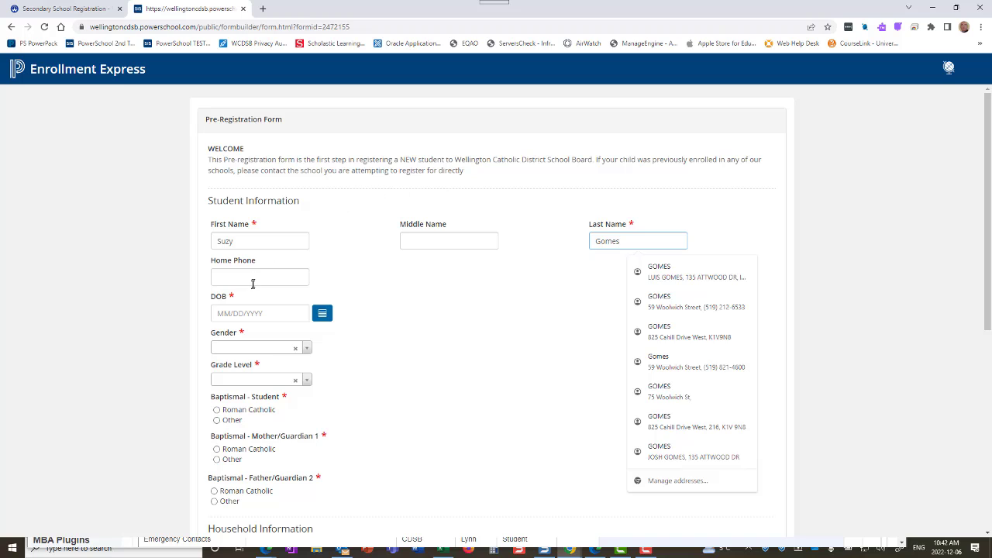
Step: Enter the home phone number, then return to the field to correct its format
{"action": "left_click", "coordinate": [252, 281]}
{"action": "type", "text": "555-5"}
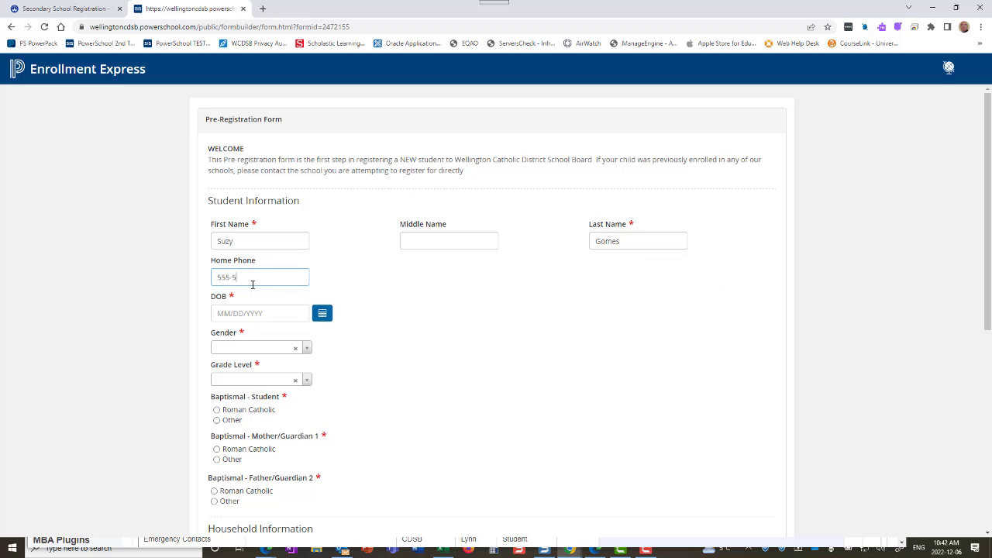
{"action": "type", "text": "55-55555"}
{"action": "left_click", "coordinate": [327, 318]}
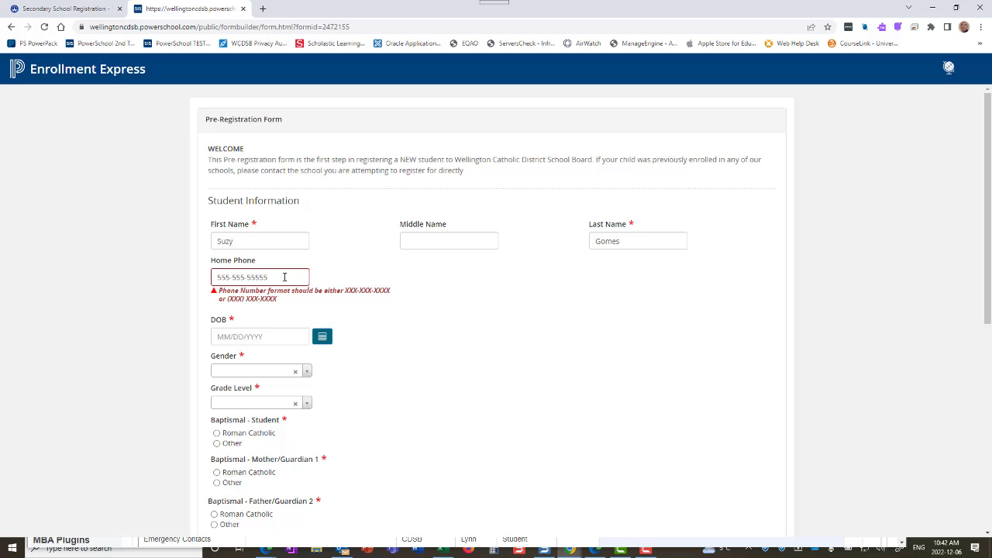
{"action": "left_click", "coordinate": [285, 277]}
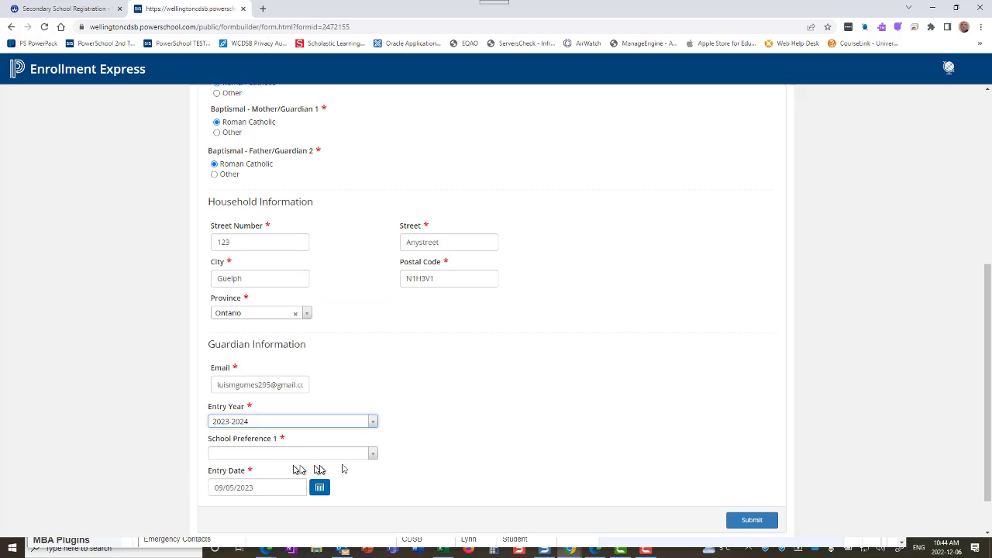
Step: Confirm 2023-2024 as the Entry Year
{"action": "left_click", "coordinate": [376, 423]}
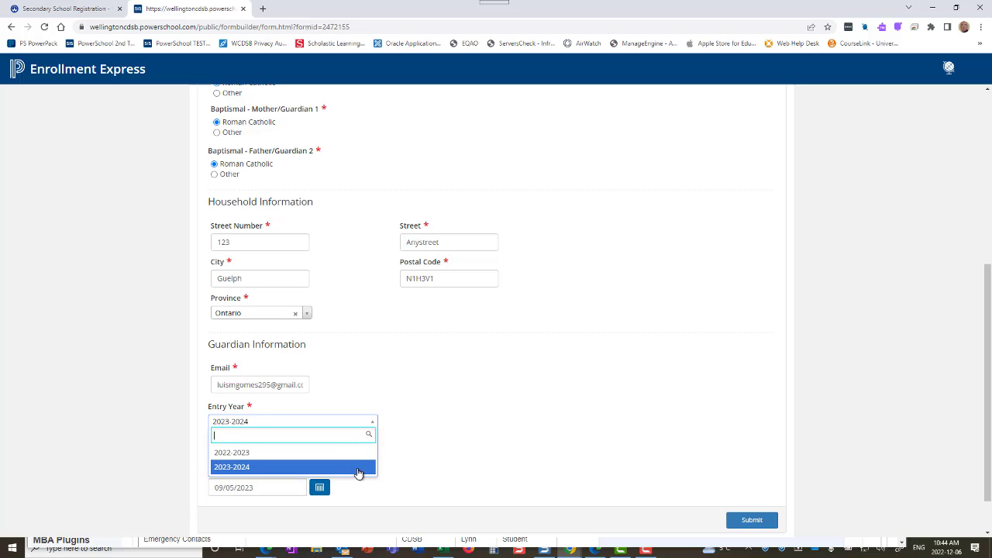
{"action": "left_click", "coordinate": [358, 469]}
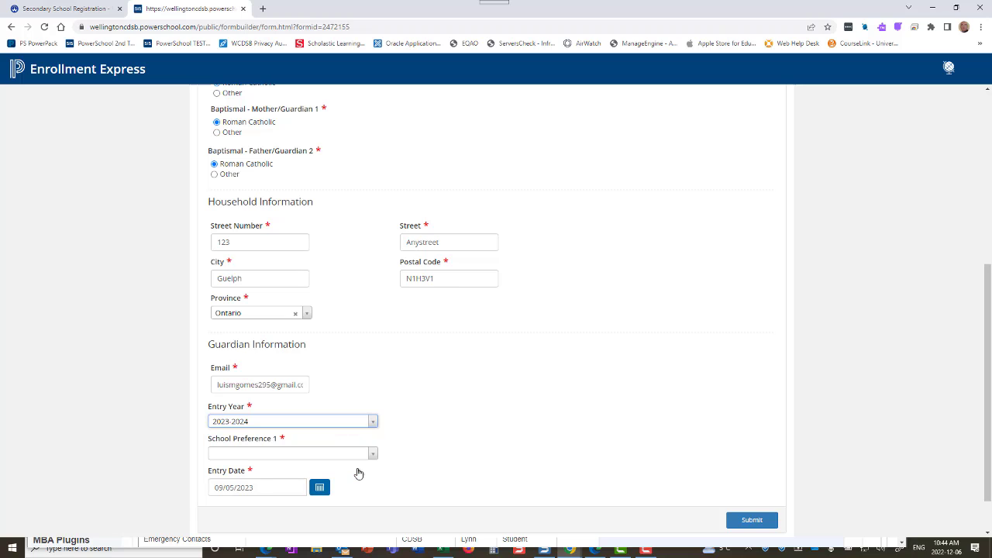
{"action": "left_click", "coordinate": [372, 425]}
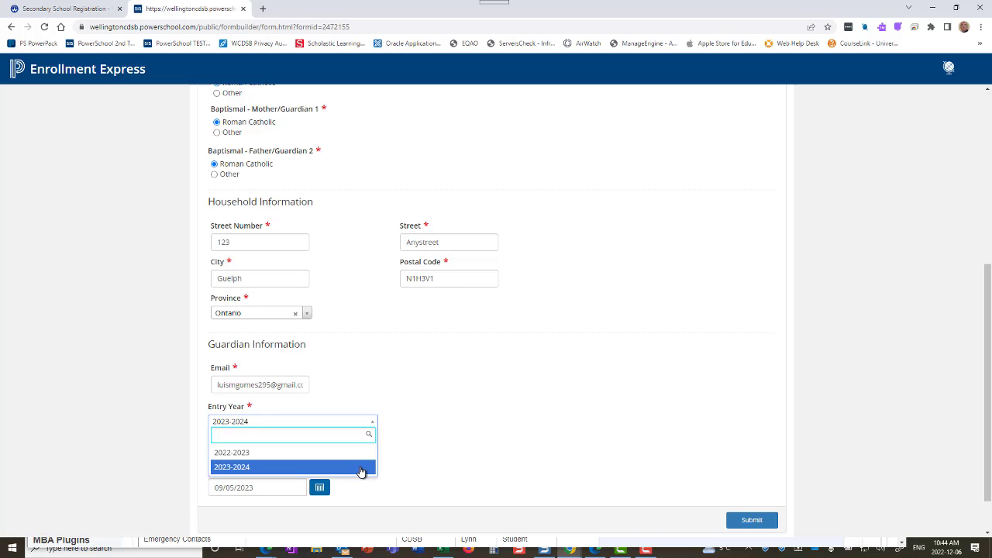
{"action": "left_click", "coordinate": [360, 468]}
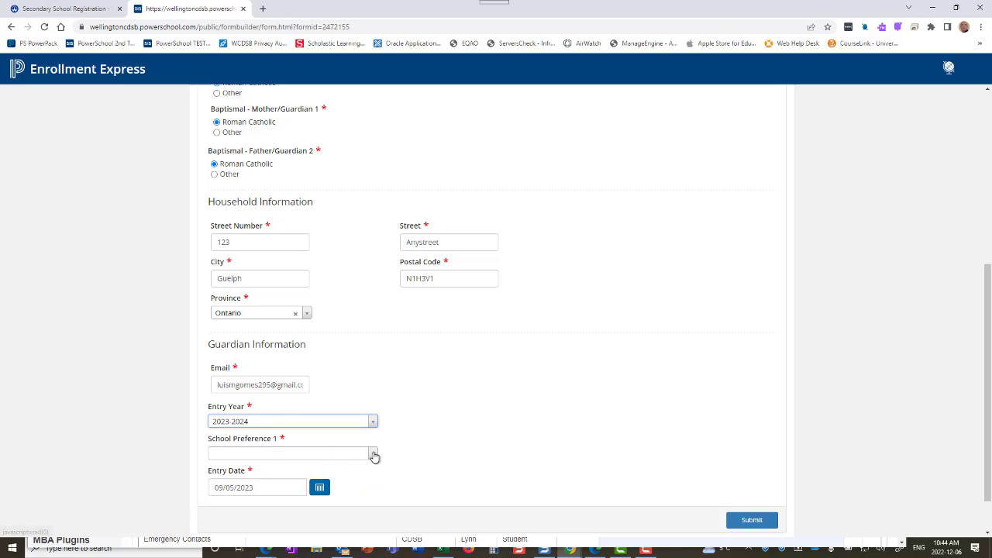
Step: Choose St Michael Catholic School as School Preference 1
{"action": "left_click", "coordinate": [373, 455]}
{"action": "scroll", "coordinate": [345, 402], "scroll_direction": "down", "scroll_amount": 5}
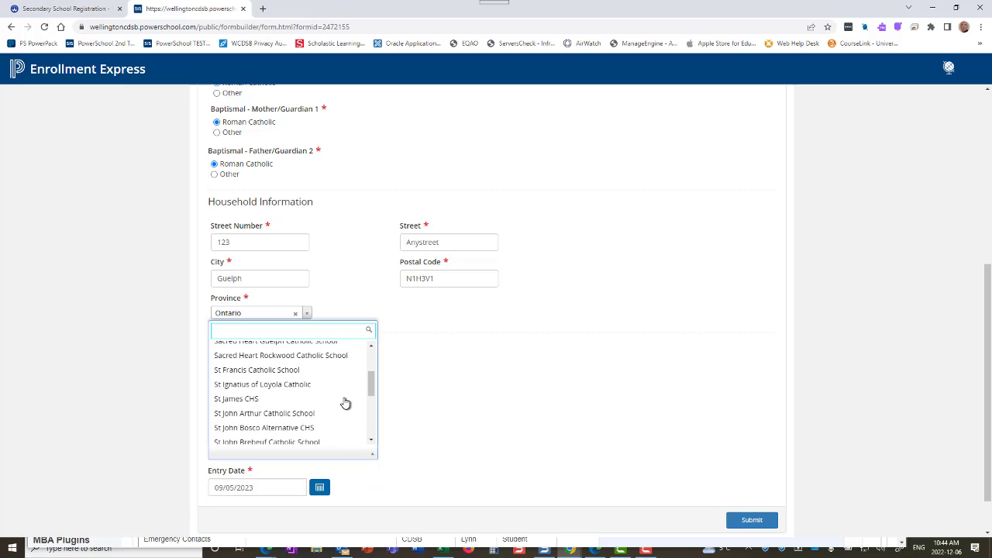
{"action": "scroll", "coordinate": [345, 403], "scroll_direction": "down", "scroll_amount": 3}
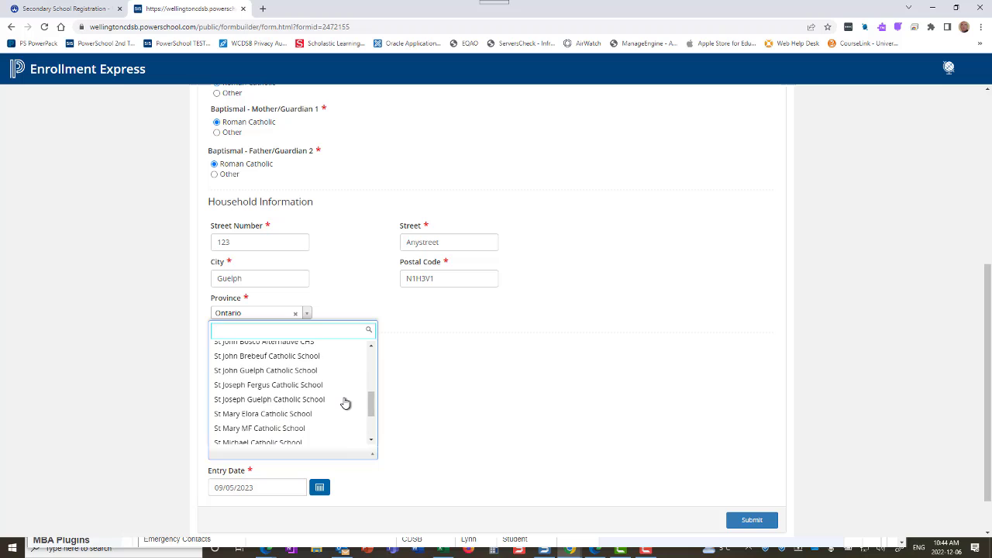
{"action": "scroll", "coordinate": [345, 403], "scroll_direction": "down", "scroll_amount": 1}
{"action": "left_click", "coordinate": [315, 424]}
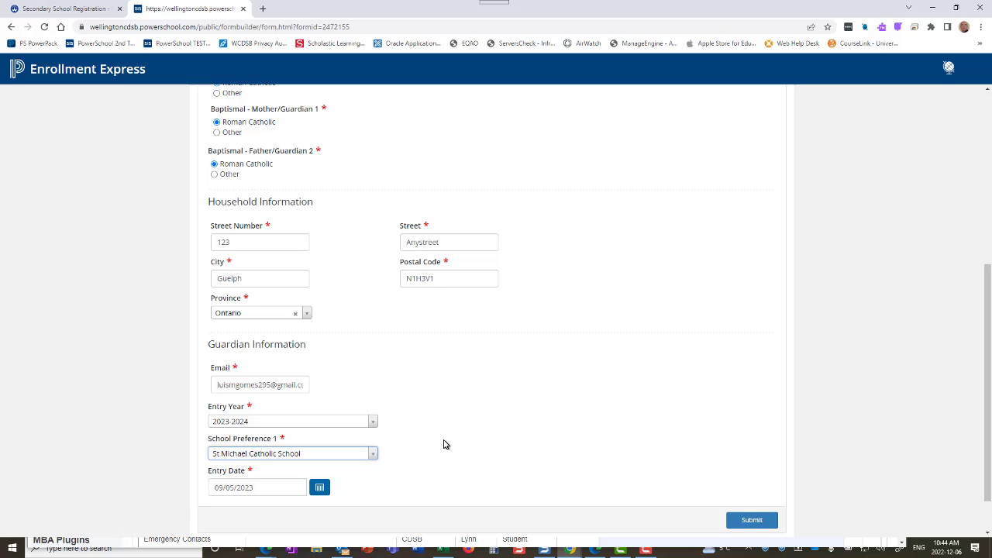
Step: Check the Entry Date on the calendar, keeping 09/05/2023
{"action": "left_click", "coordinate": [320, 488]}
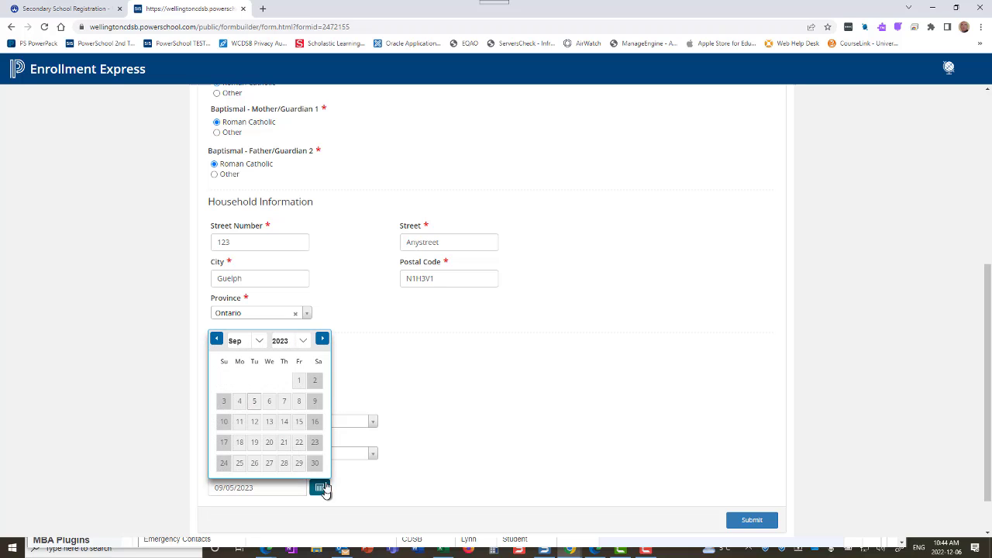
{"action": "left_click", "coordinate": [256, 403]}
{"action": "scroll", "coordinate": [570, 463], "scroll_direction": "up", "scroll_amount": 1}
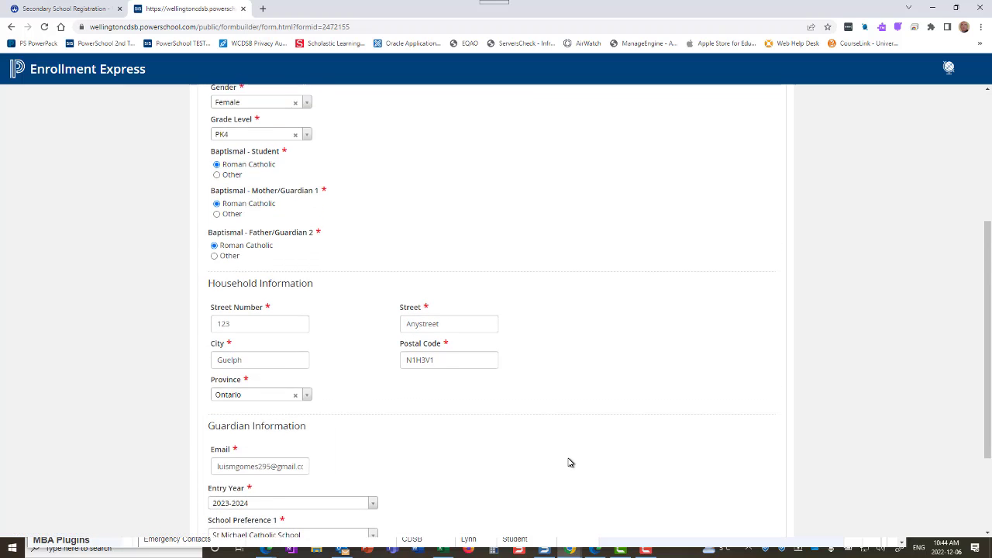
{"action": "scroll", "coordinate": [573, 465], "scroll_direction": "down", "scroll_amount": 2}
Step: Submit the pre-registration form, dismiss the saved confirmation, and maximize the Gmail window
{"action": "left_click", "coordinate": [752, 469]}
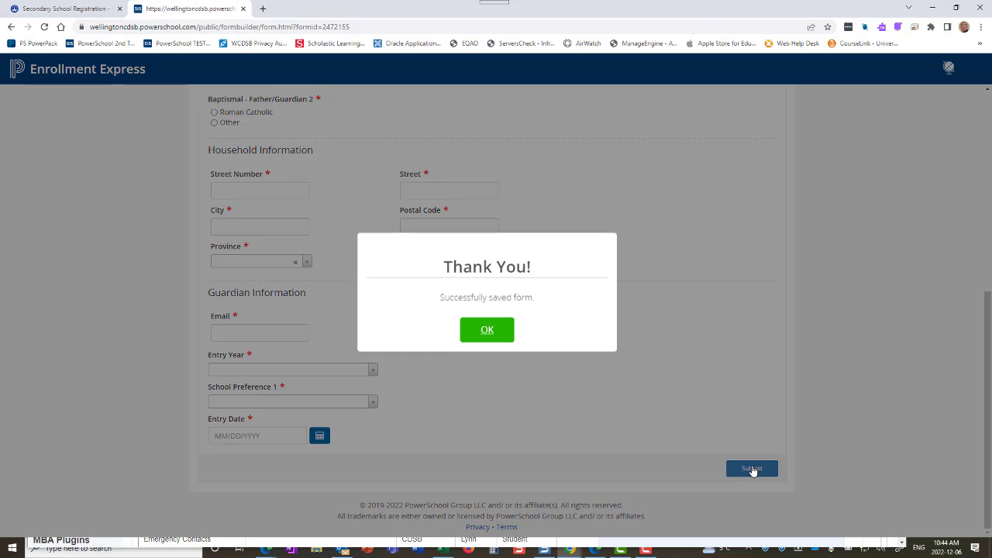
{"action": "left_click", "coordinate": [492, 330]}
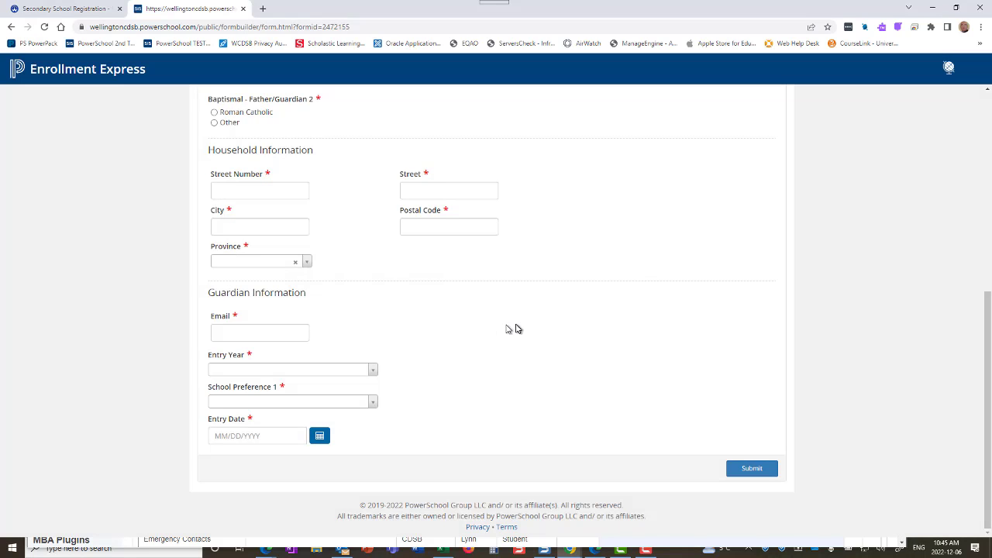
{"action": "left_click_drag", "start_coordinate": [0, 147], "coordinate": [592, 130]}
{"action": "left_click", "coordinate": [636, 133]}
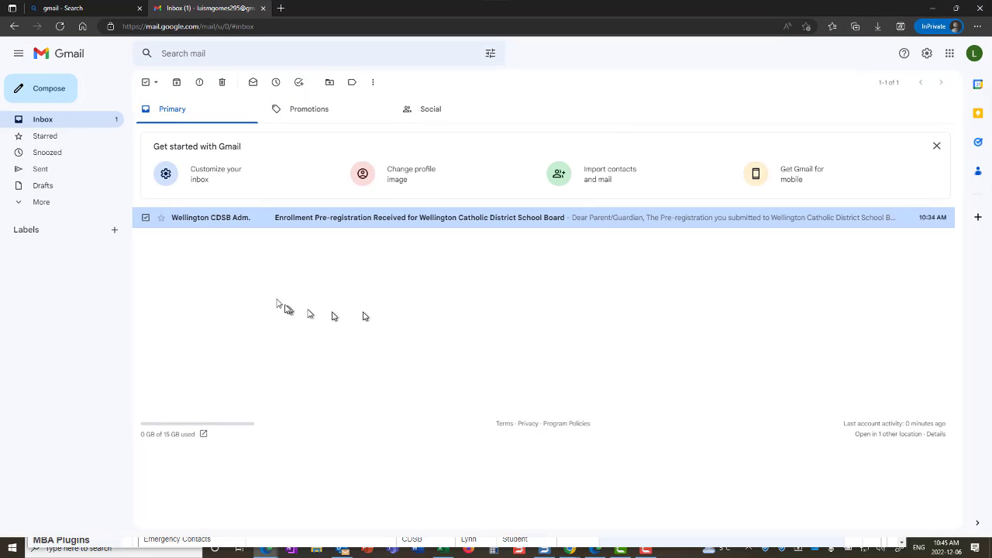
Step: Open the Enrollment Pre-registration Received email from Wellington CDSB
{"action": "left_click", "coordinate": [348, 220]}
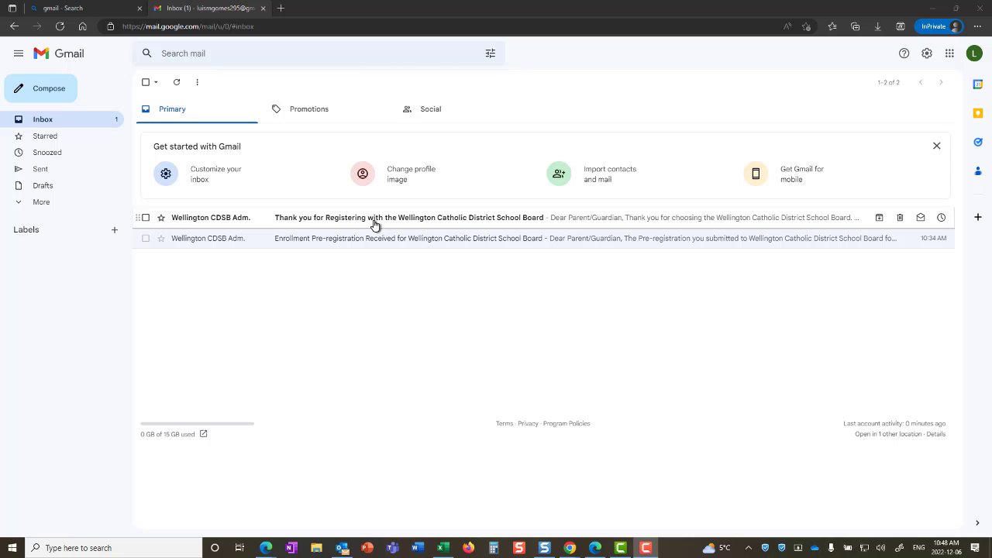
Step: Open the Thank you for Registering email and read down to the Access ID, Access Password and PowerSchool Address link
{"action": "left_click", "coordinate": [375, 220]}
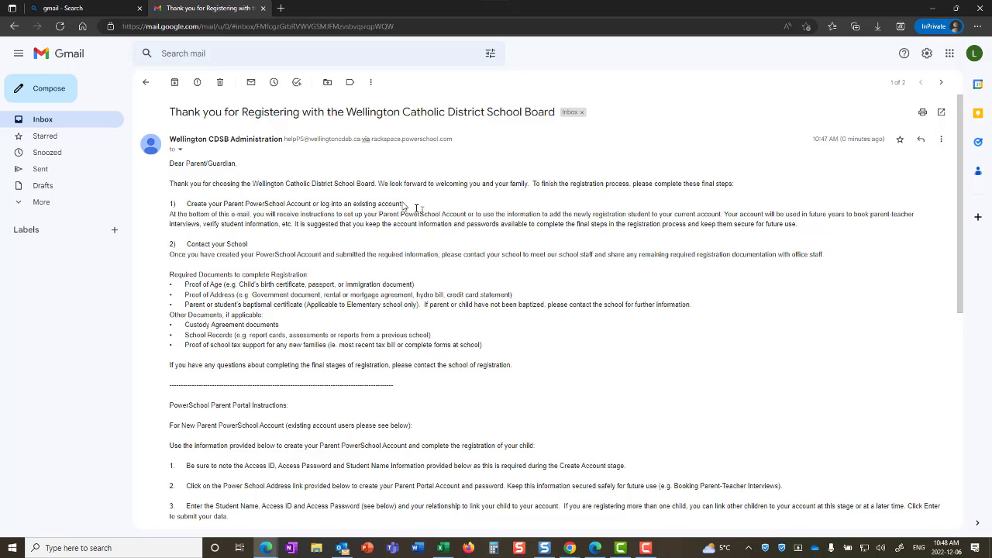
{"action": "scroll", "coordinate": [411, 208], "scroll_direction": "down", "scroll_amount": 1}
{"action": "scroll", "coordinate": [404, 206], "scroll_direction": "up", "scroll_amount": 1}
{"action": "scroll", "coordinate": [325, 287], "scroll_direction": "down", "scroll_amount": 3}
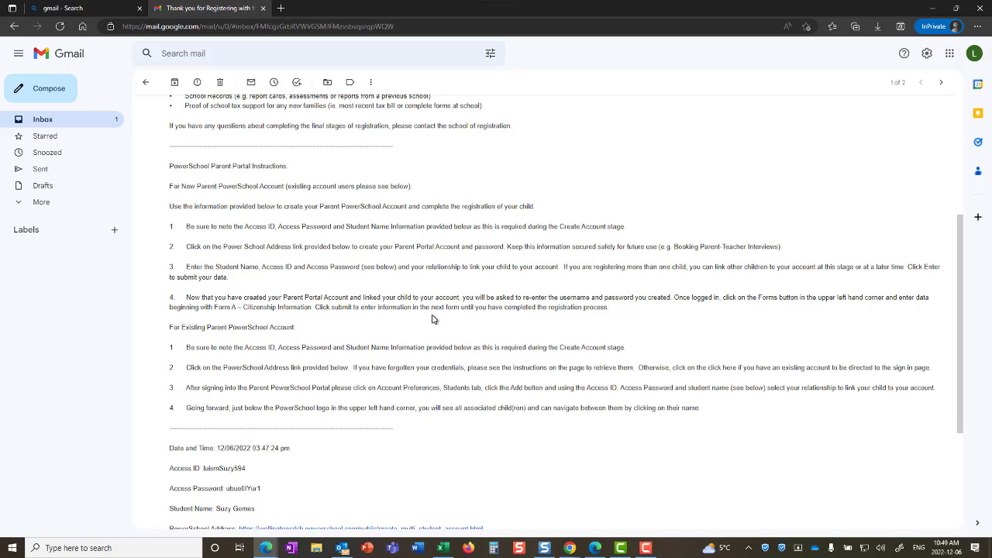
{"action": "scroll", "coordinate": [328, 255], "scroll_direction": "down", "scroll_amount": 1}
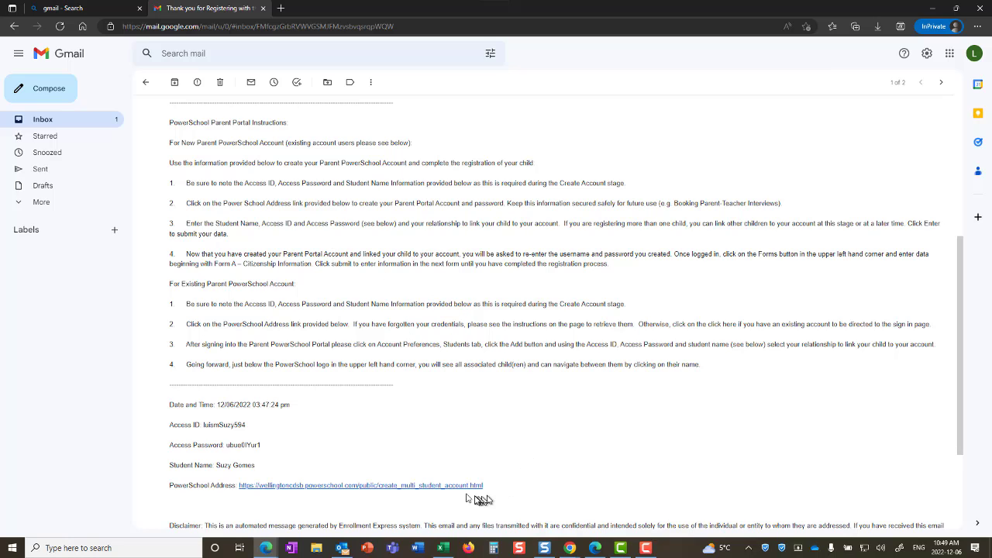
Step: Open the PowerSchool Address link and arrange the sign-up page beside the Gmail window
{"action": "left_click", "coordinate": [389, 486]}
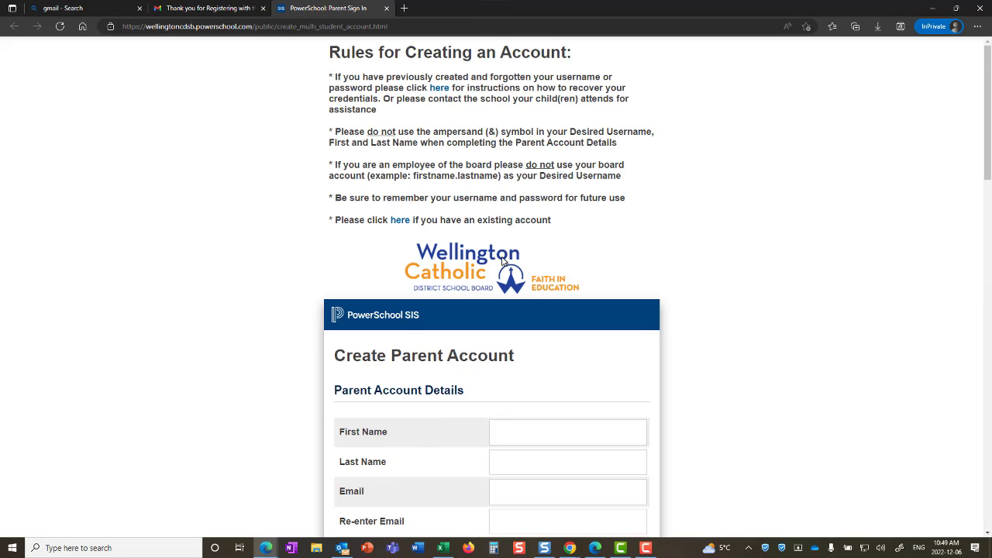
{"action": "scroll", "coordinate": [502, 262], "scroll_direction": "down", "scroll_amount": 1}
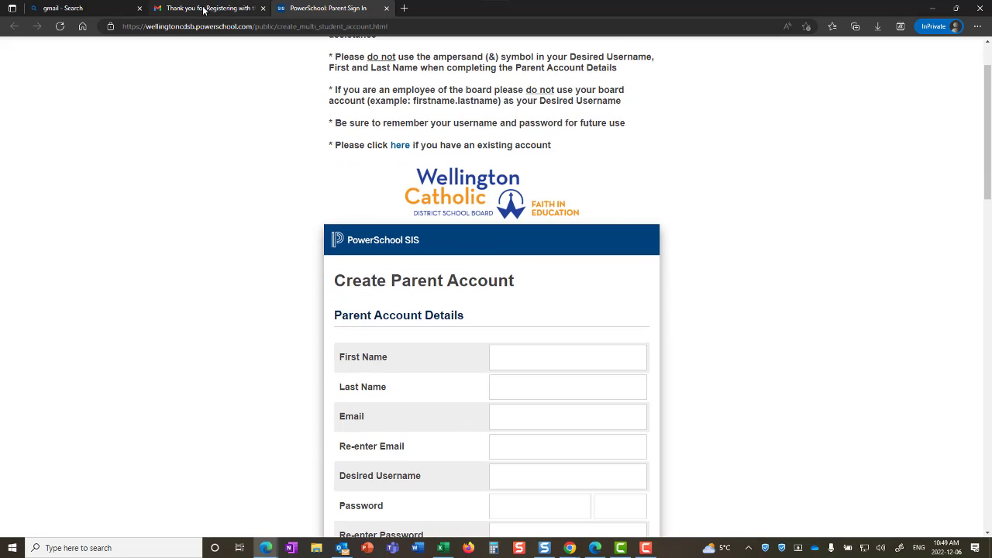
{"action": "left_click_drag", "start_coordinate": [327, 8], "coordinate": [496, 57]}
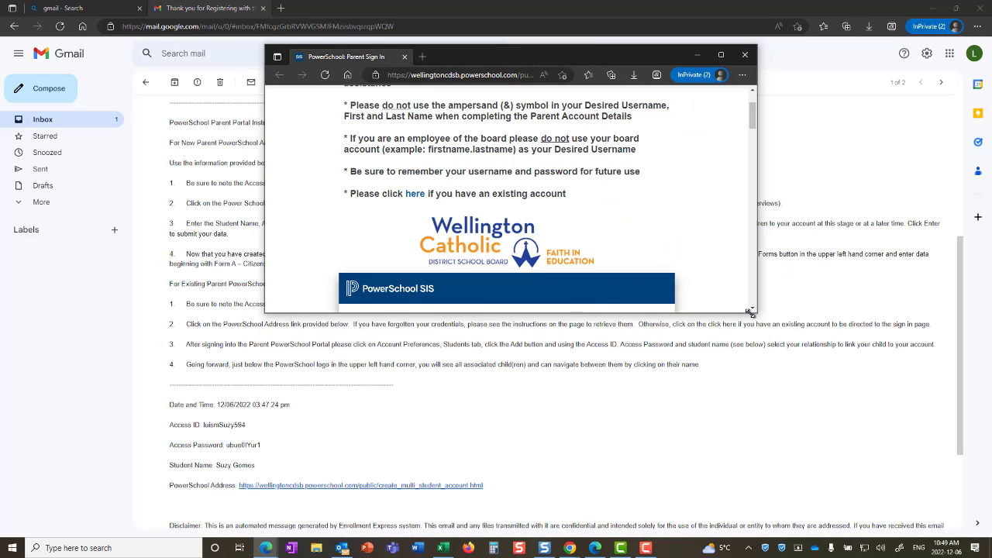
{"action": "left_click_drag", "start_coordinate": [751, 311], "coordinate": [874, 535]}
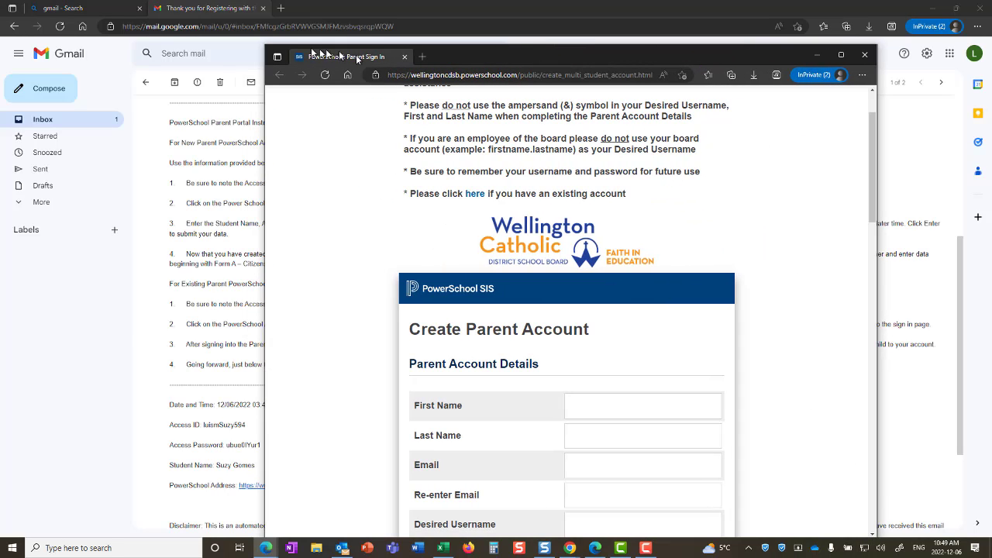
{"action": "left_click", "coordinate": [224, 10]}
{"action": "scroll", "coordinate": [353, 261], "scroll_direction": "down", "scroll_amount": 1}
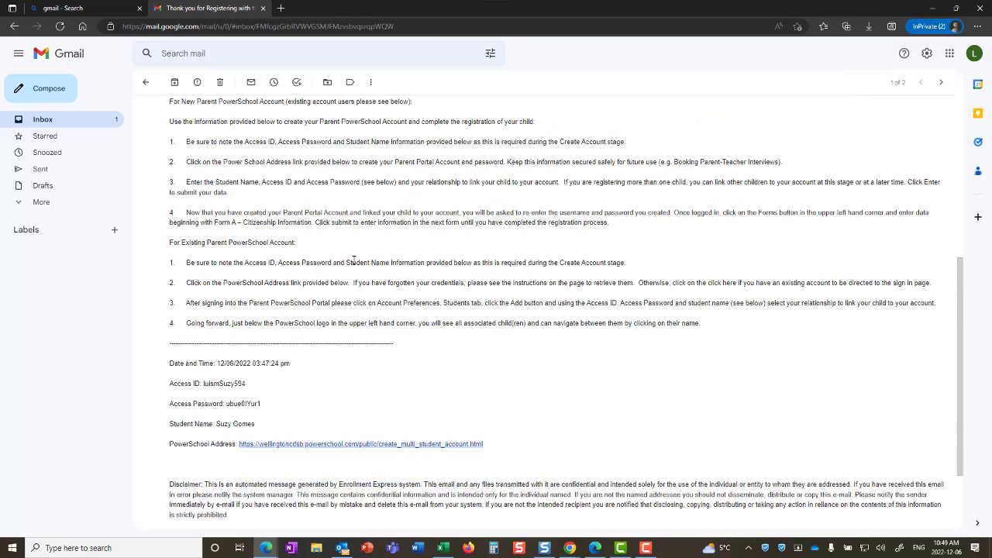
{"action": "scroll", "coordinate": [353, 262], "scroll_direction": "down", "scroll_amount": 2}
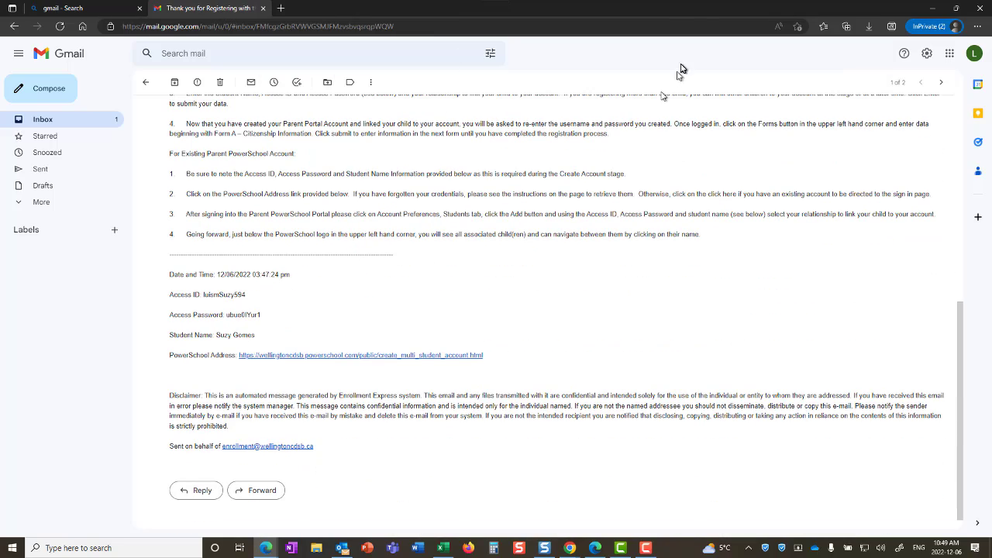
{"action": "left_click", "coordinate": [958, 11]}
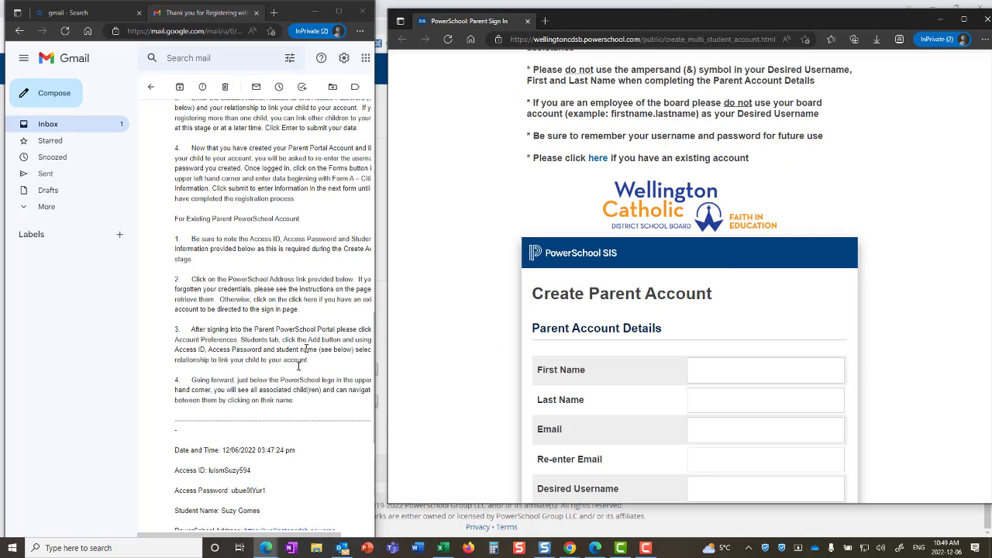
Step: Enter the parent's first name, last name and e-mail, then re-enter the e-mail to confirm
{"action": "left_click", "coordinate": [694, 375]}
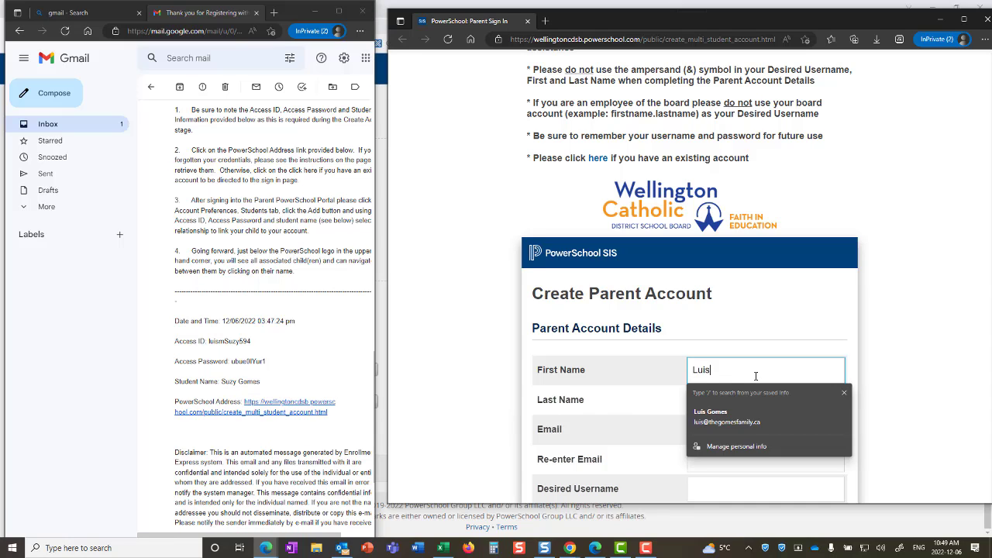
{"action": "key", "text": "Tab"}
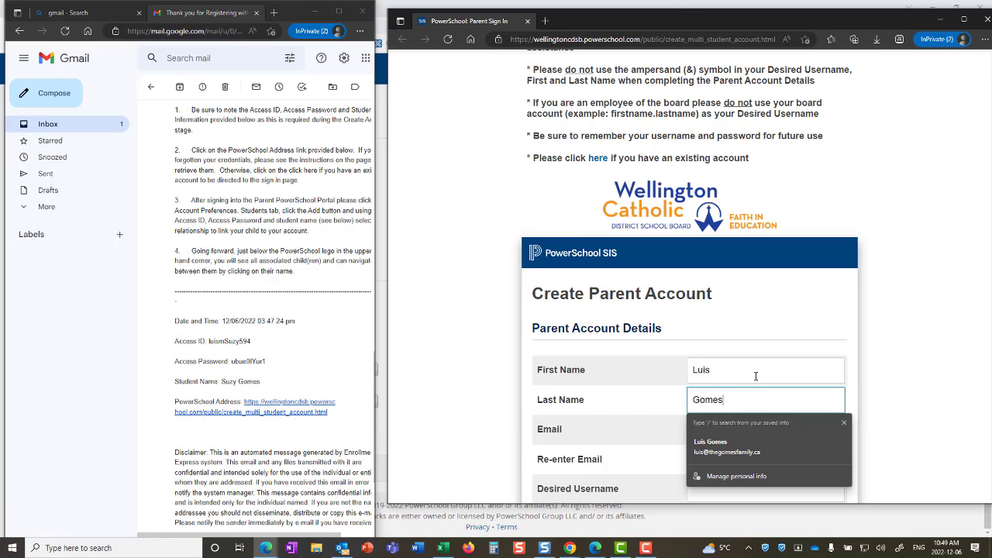
{"action": "left_click", "coordinate": [713, 425]}
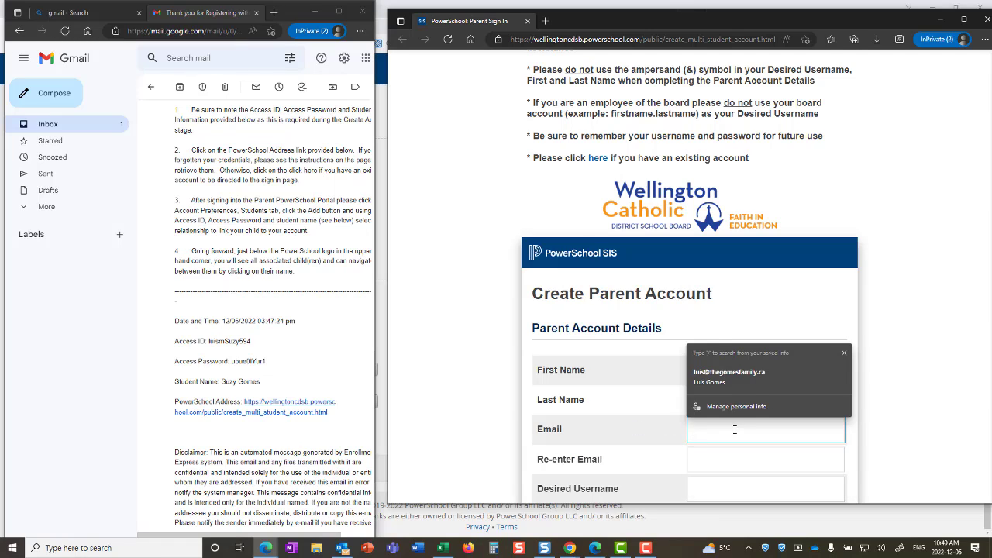
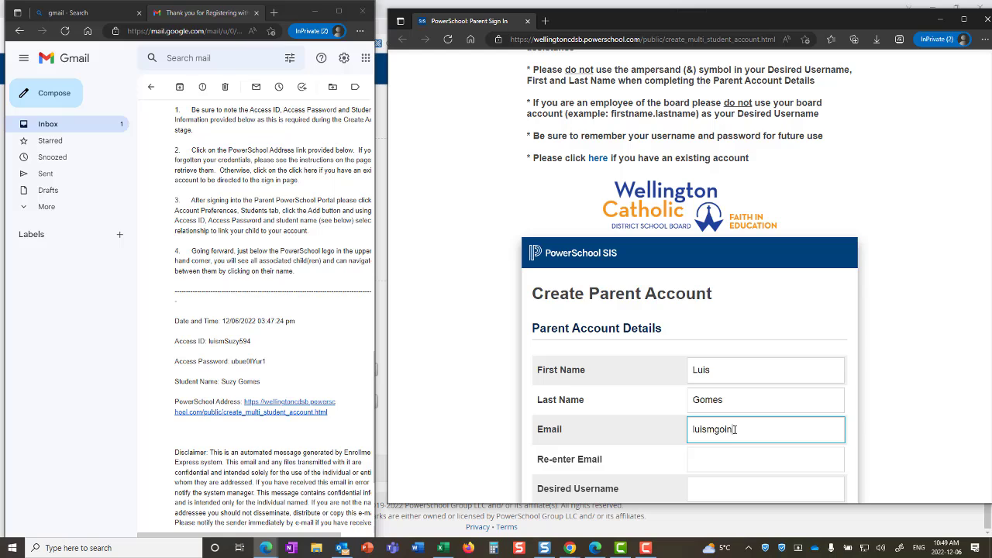
{"action": "scroll", "coordinate": [729, 426], "scroll_direction": "down", "scroll_amount": 1}
{"action": "left_click", "coordinate": [705, 415]}
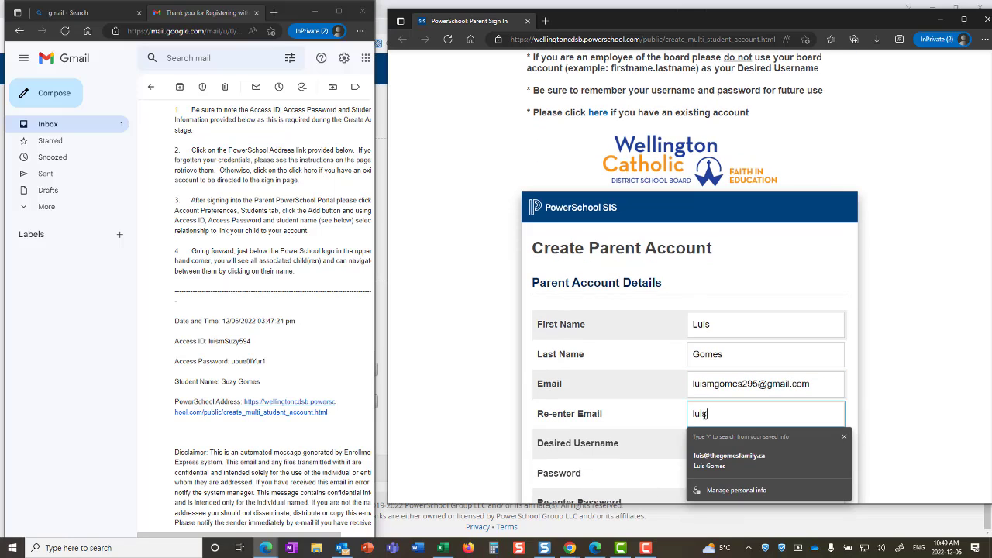
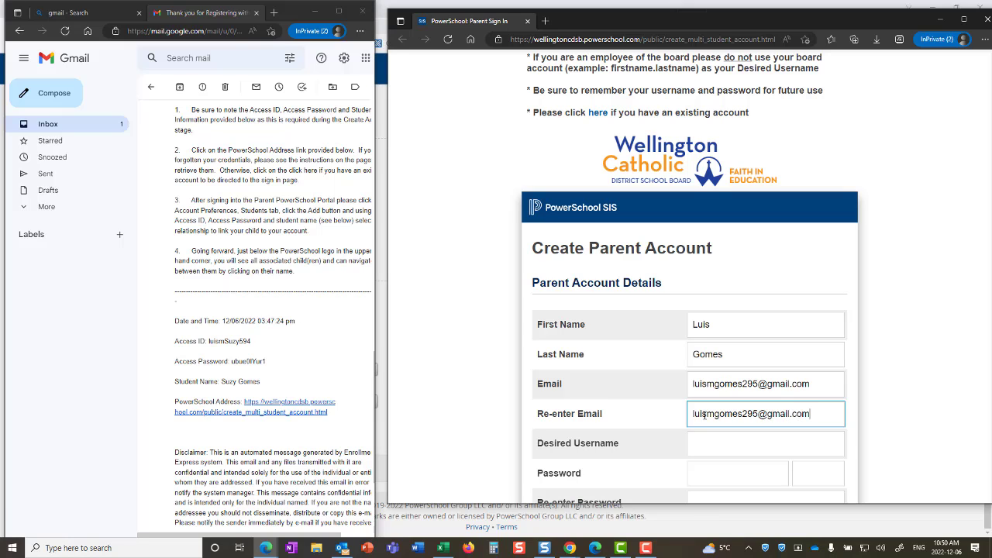
Step: Enter the desired username and the account password
{"action": "scroll", "coordinate": [704, 415], "scroll_direction": "down", "scroll_amount": 1}
{"action": "left_click", "coordinate": [727, 385]}
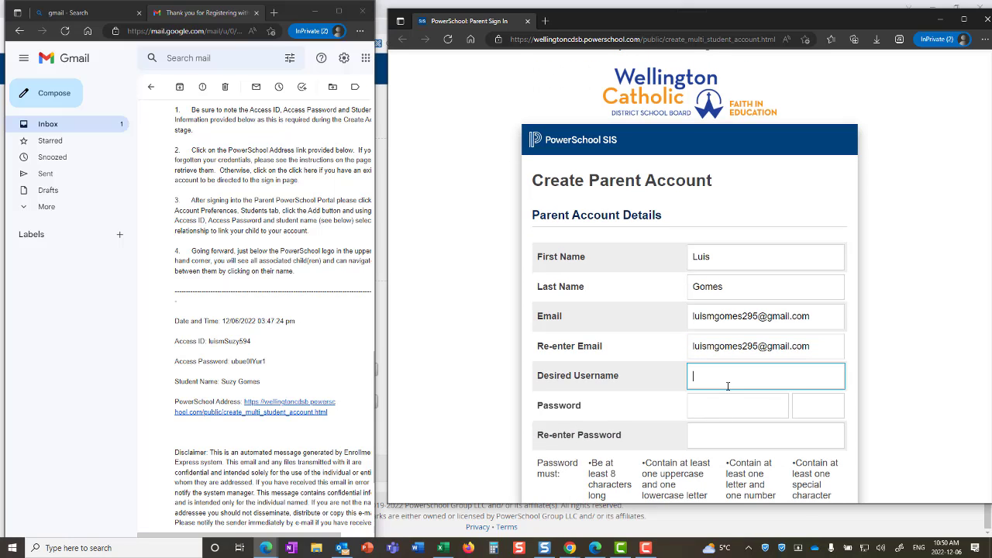
{"action": "scroll", "coordinate": [795, 375], "scroll_direction": "down", "scroll_amount": 1}
{"action": "left_click", "coordinate": [742, 360]}
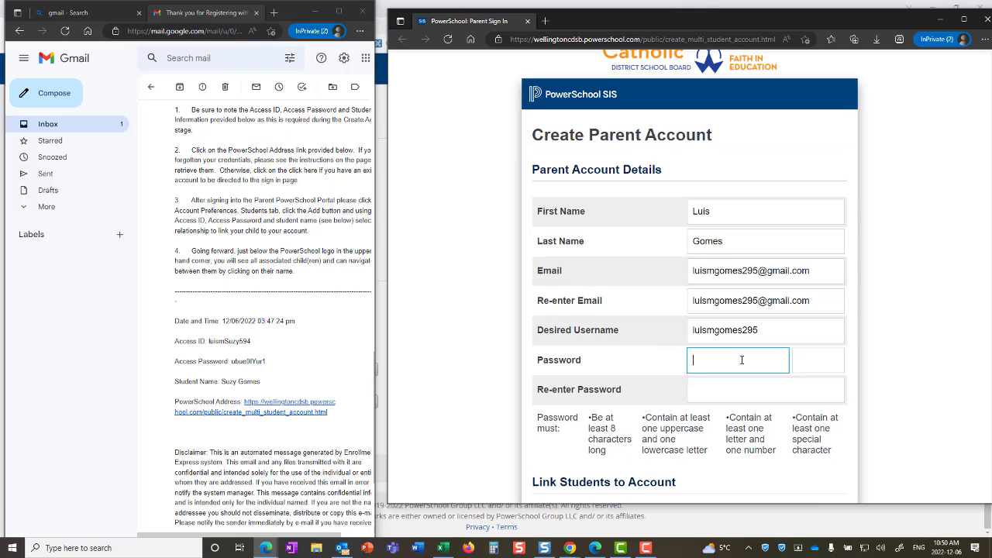
{"action": "type", "text": "•"}
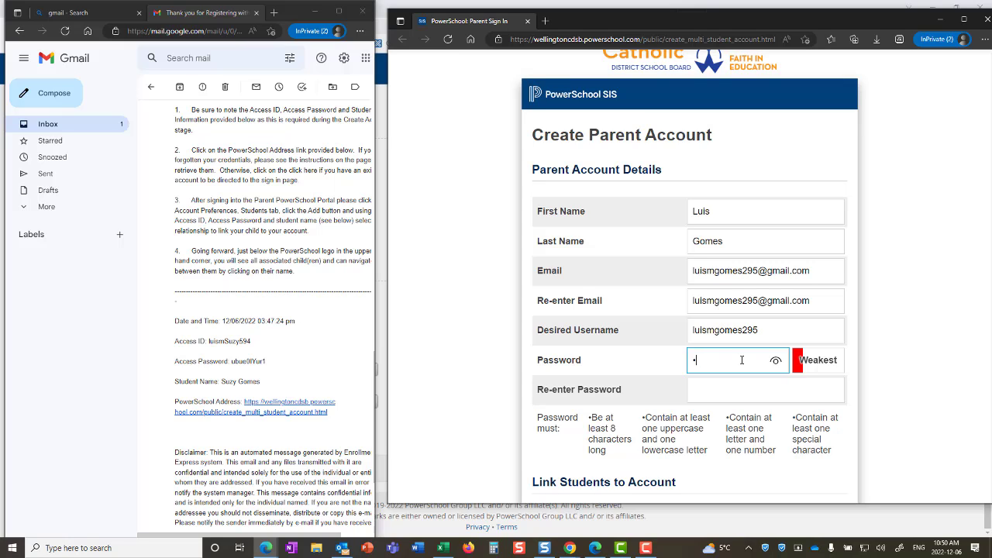
{"action": "key", "text": "BackSpace"}
{"action": "type", "text": "•bu"}
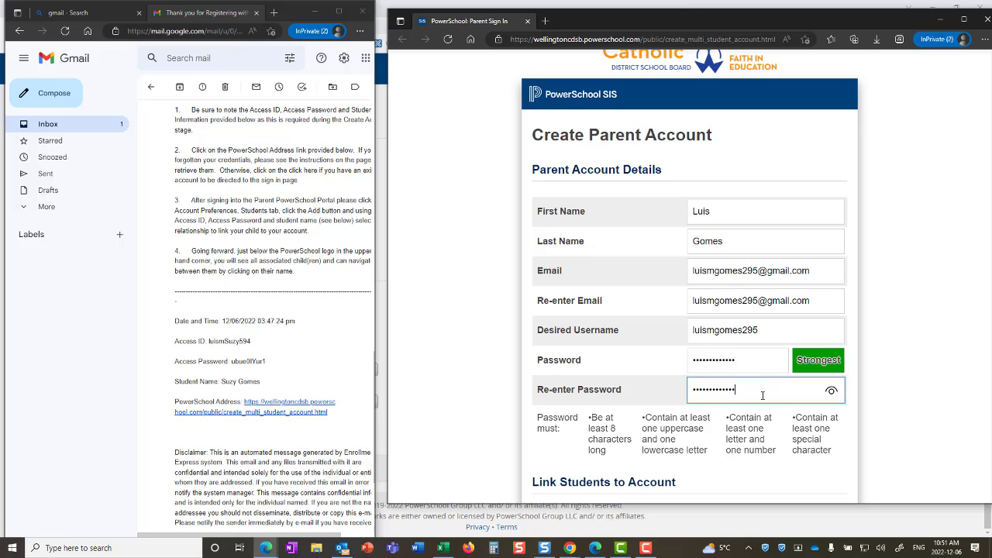
{"action": "scroll", "coordinate": [763, 395], "scroll_direction": "down", "scroll_amount": 4}
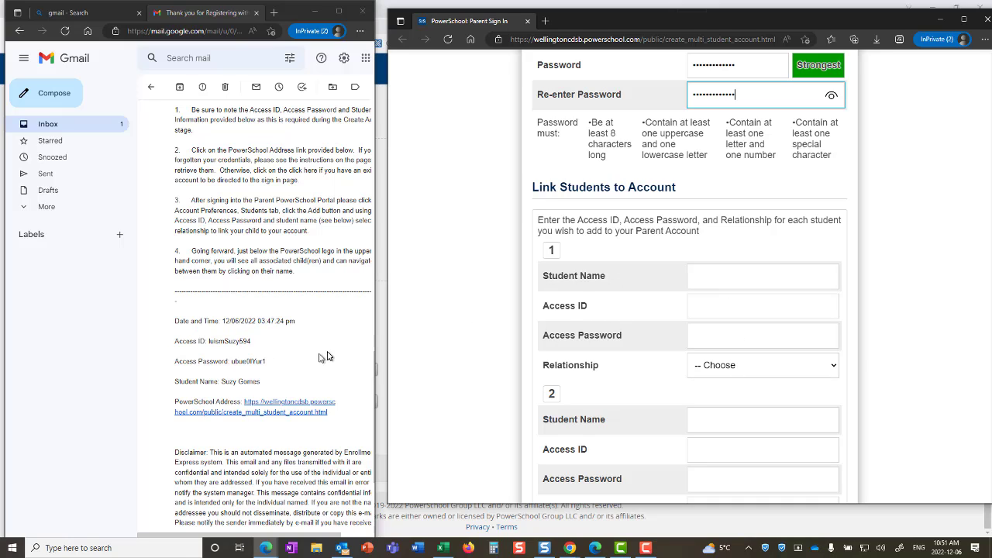
Step: Enter the student's name and paste the Access ID copied from the email
{"action": "left_click", "coordinate": [731, 282]}
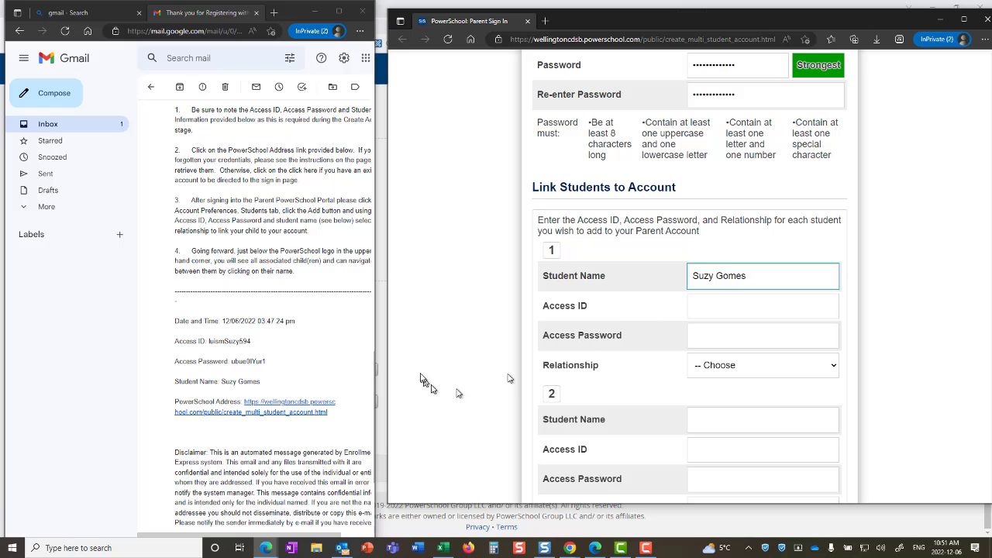
{"action": "left_click", "coordinate": [310, 386]}
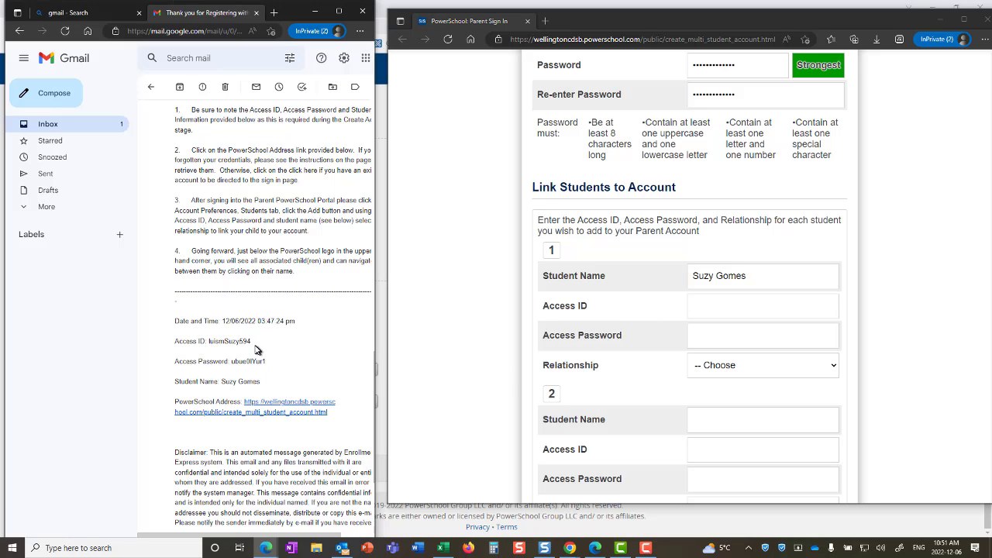
{"action": "left_click_drag", "start_coordinate": [251, 345], "coordinate": [209, 350]}
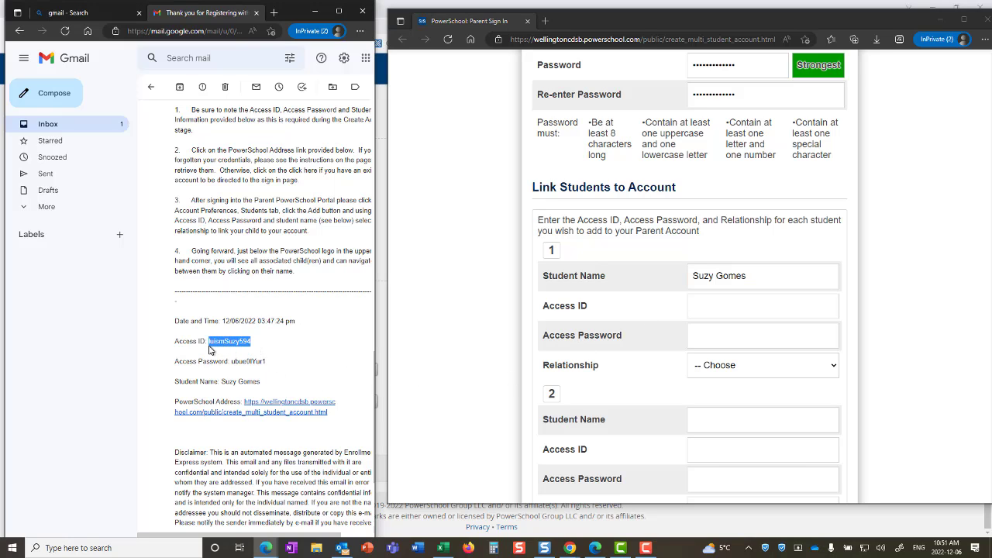
{"action": "key", "text": "ctrl+c"}
{"action": "left_click", "coordinate": [721, 306]}
{"action": "key", "text": "ctrl+v"}
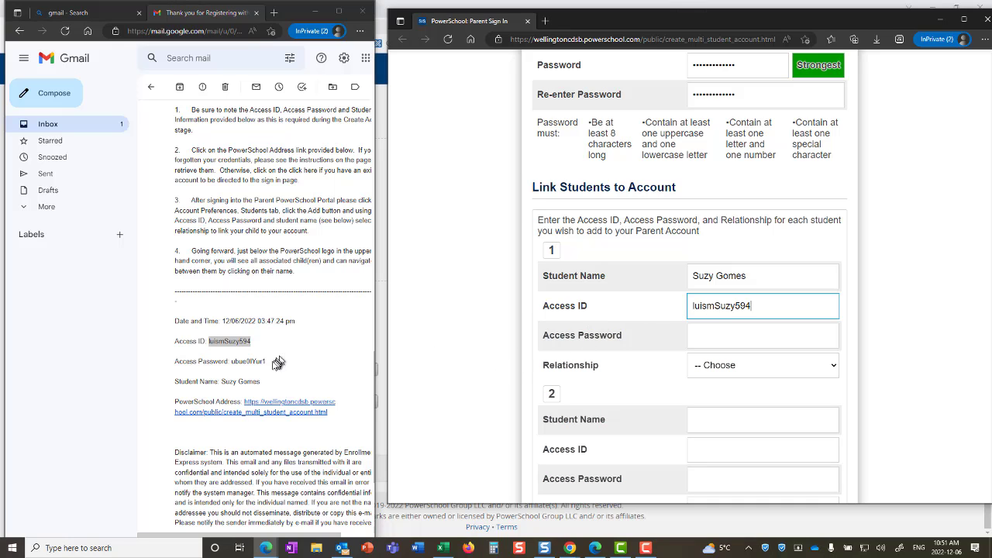
Step: Paste the student's access password and set the relationship to Father
{"action": "left_click_drag", "start_coordinate": [268, 363], "coordinate": [233, 363]}
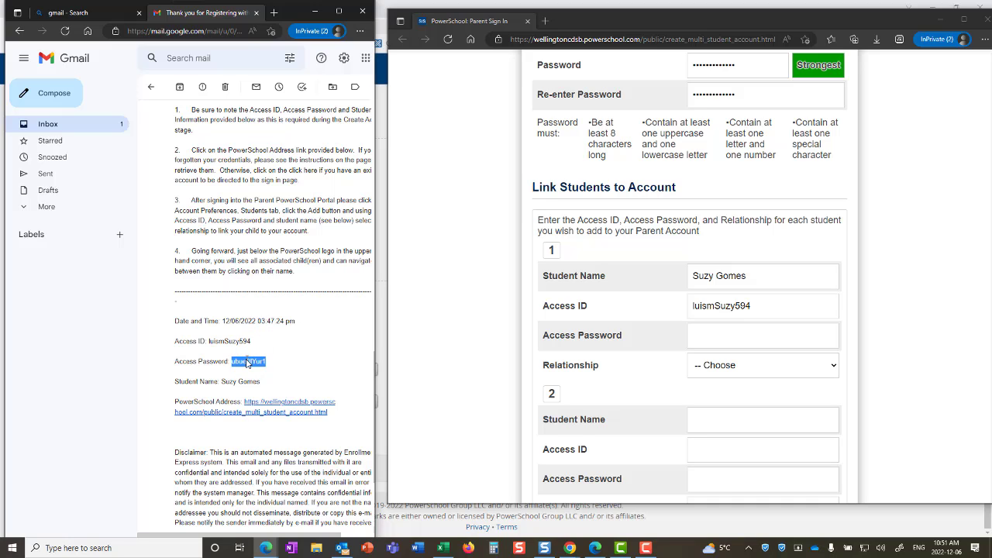
{"action": "left_click", "coordinate": [757, 335]}
{"action": "key", "text": "ctrl+v"}
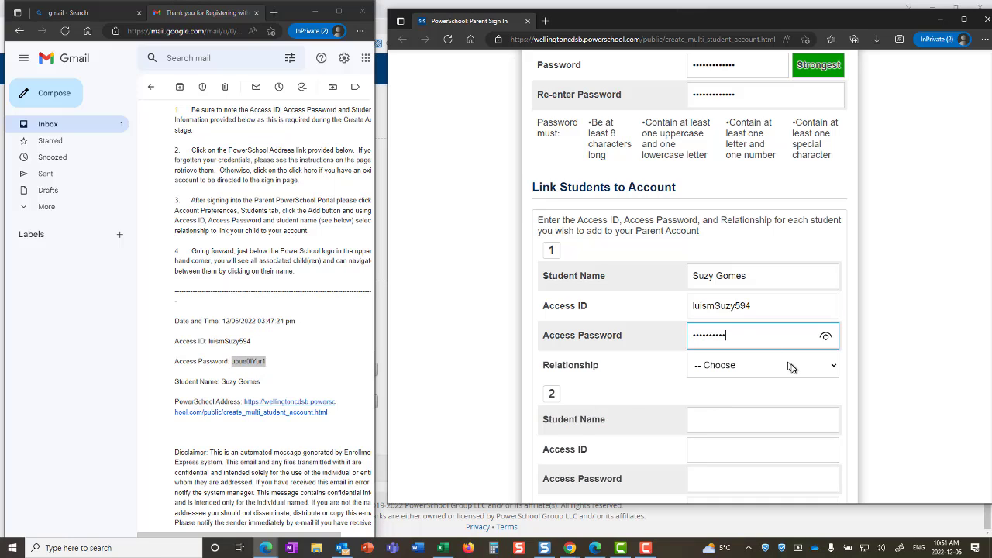
{"action": "left_click", "coordinate": [791, 368]}
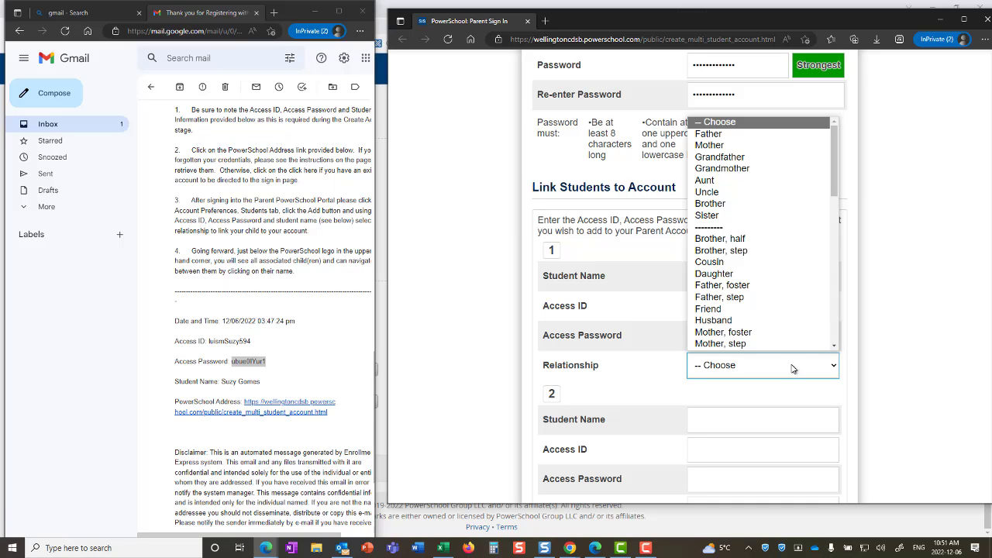
{"action": "left_click", "coordinate": [763, 134]}
{"action": "scroll", "coordinate": [921, 276], "scroll_direction": "down", "scroll_amount": 2}
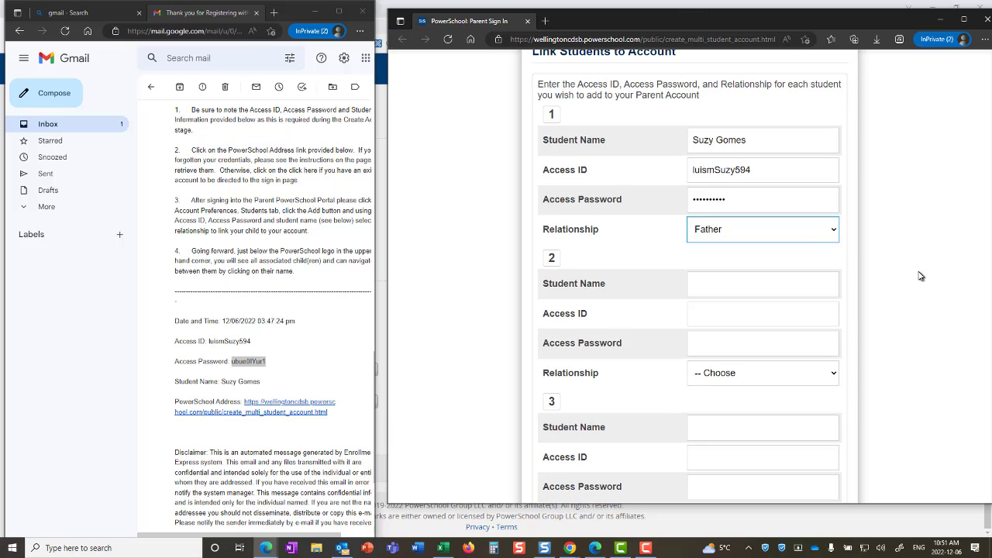
{"action": "scroll", "coordinate": [898, 339], "scroll_direction": "down", "scroll_amount": 10}
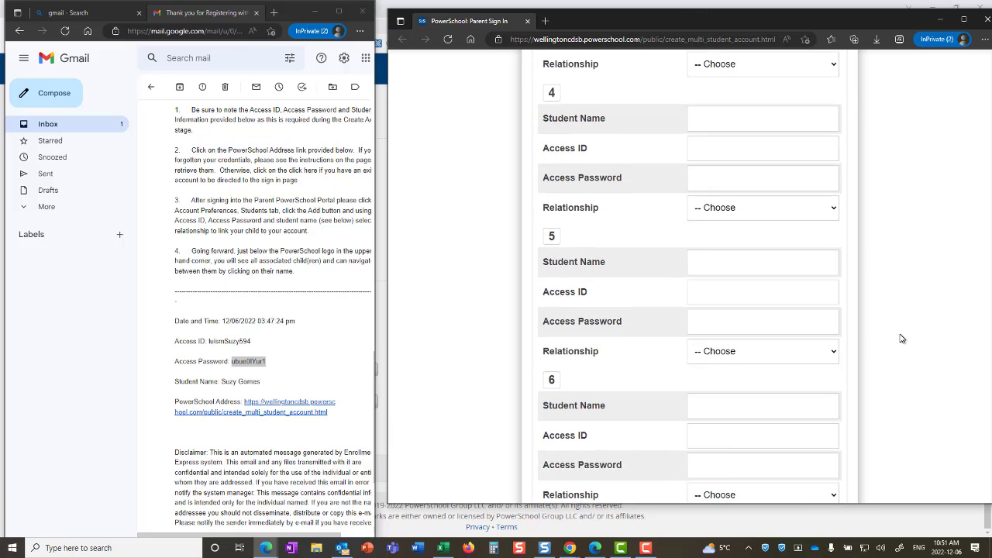
Step: Create the parent account, then open the PowerSchool verification email in Gmail and follow its link
{"action": "left_click", "coordinate": [828, 438]}
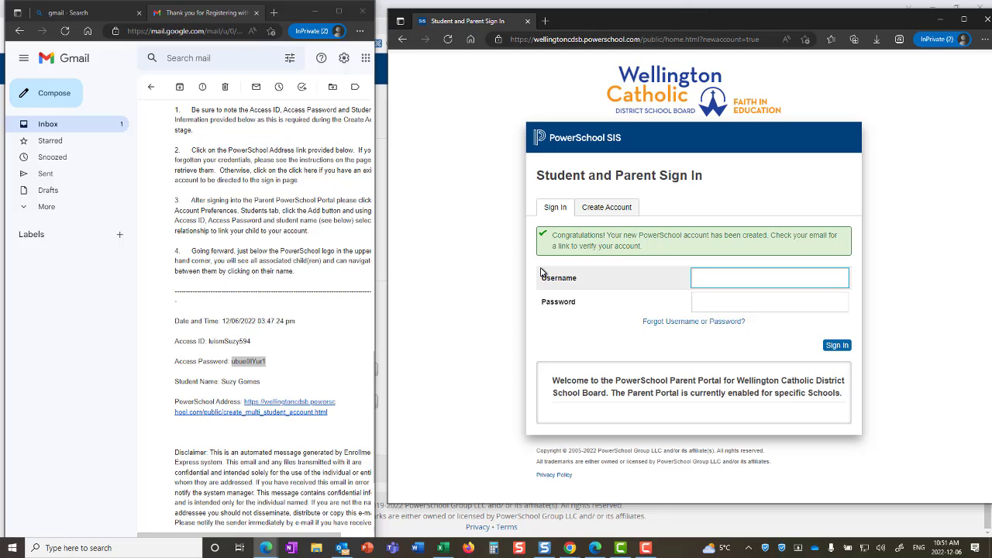
{"action": "left_click", "coordinate": [47, 126]}
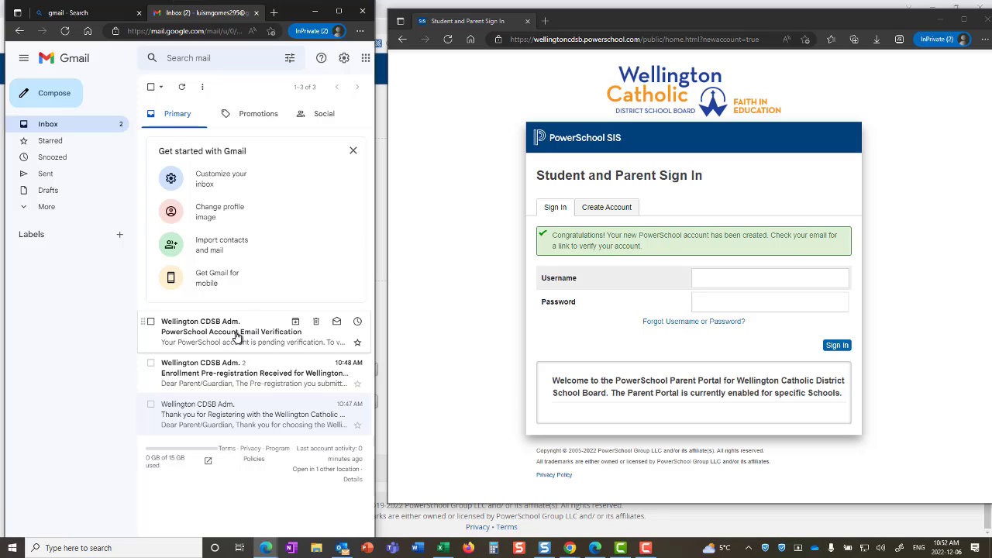
{"action": "left_click", "coordinate": [236, 334]}
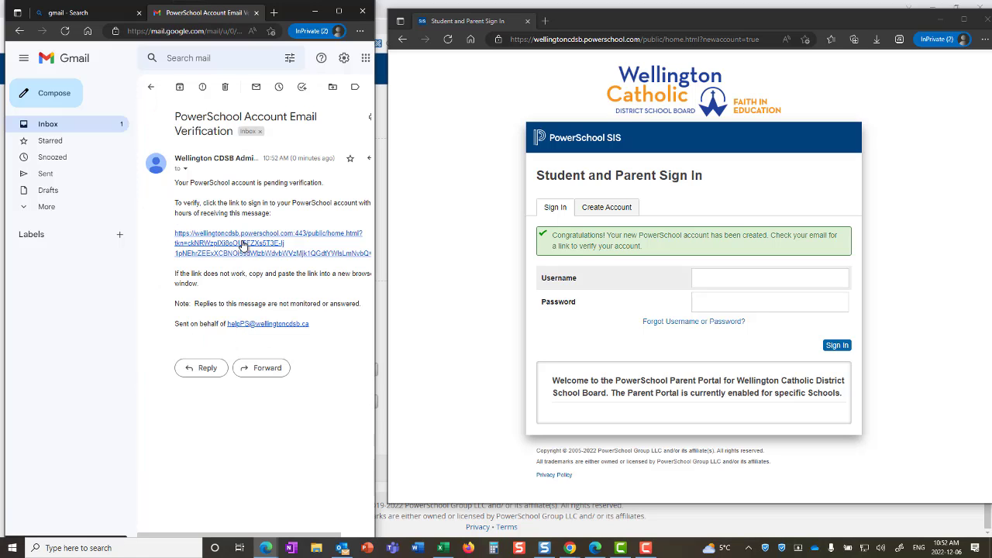
{"action": "left_click", "coordinate": [242, 245]}
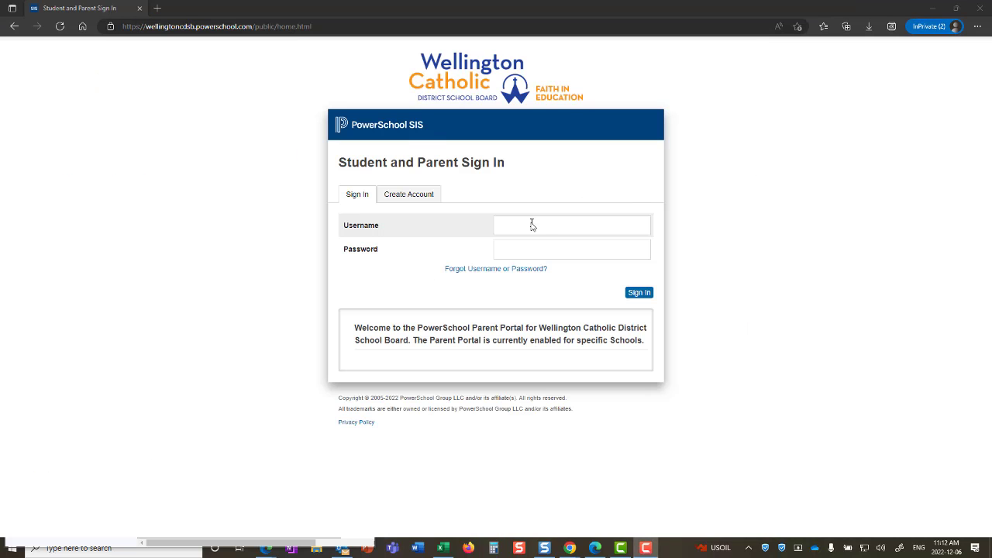
Step: Sign in to the Parent Portal with the new parent account's username and password
{"action": "left_click", "coordinate": [532, 223]}
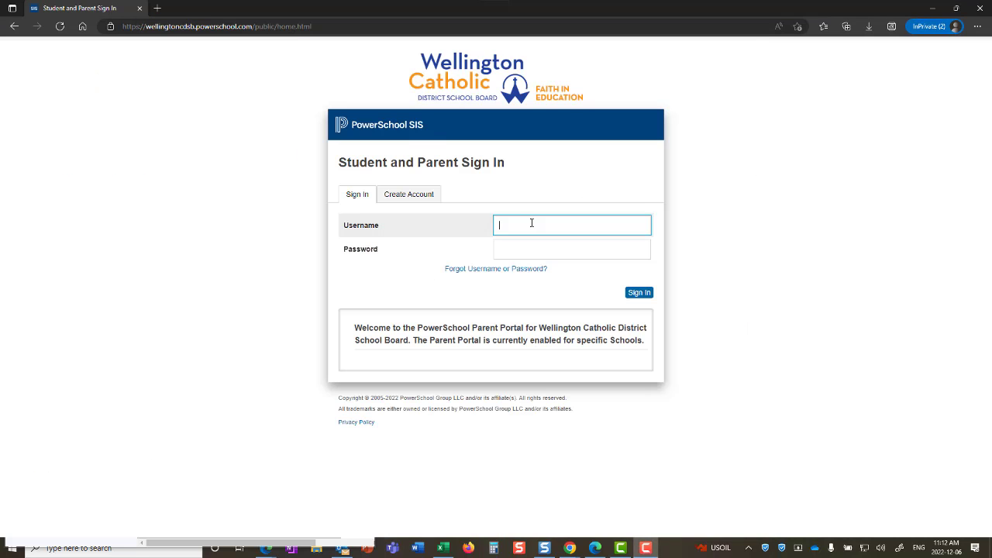
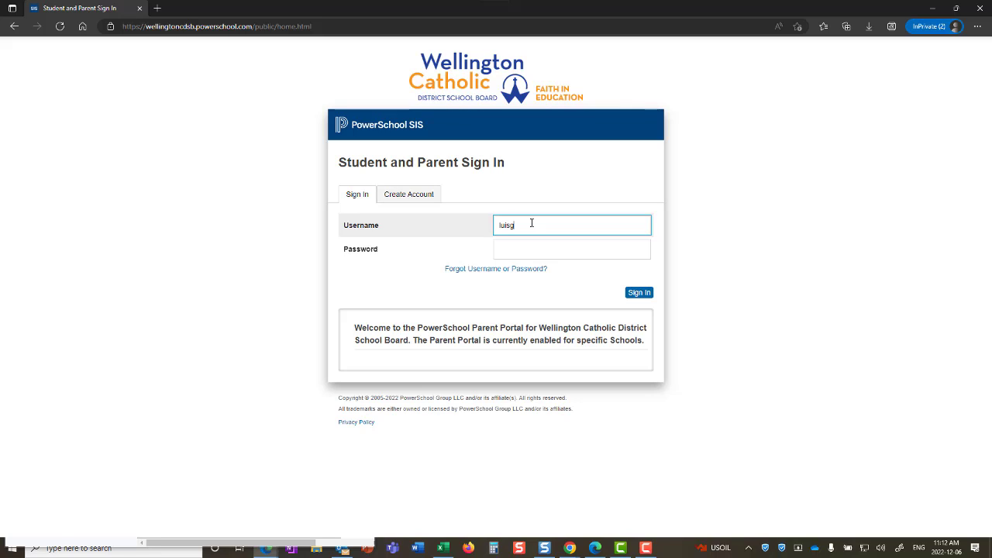
{"action": "key", "text": "Tab"}
{"action": "type", "text": "••••"}
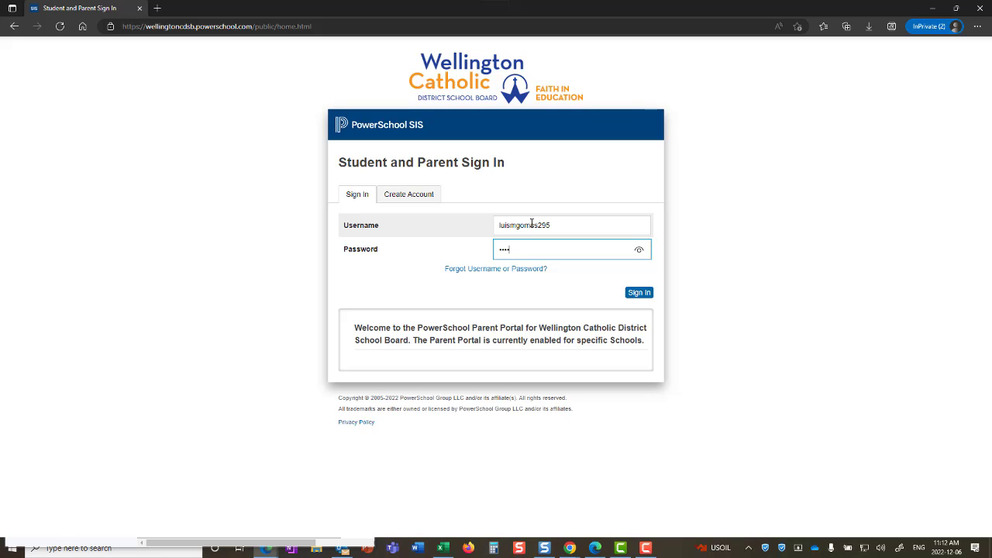
{"action": "type", "text": "•••••••••"}
{"action": "key", "text": "Return"}
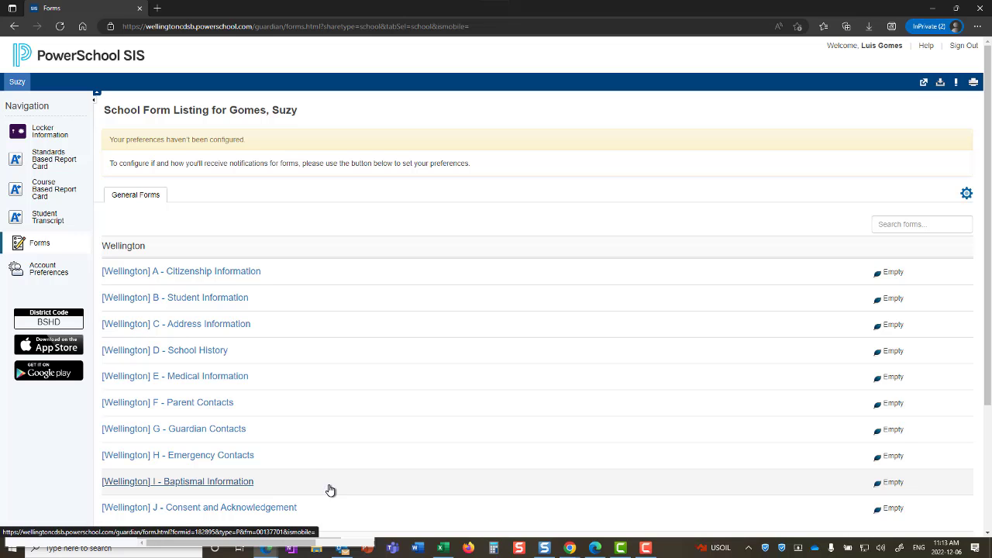
Step: In form A - Citizenship Information, choose Canadian Citizen and English for both languages
{"action": "left_click", "coordinate": [245, 273]}
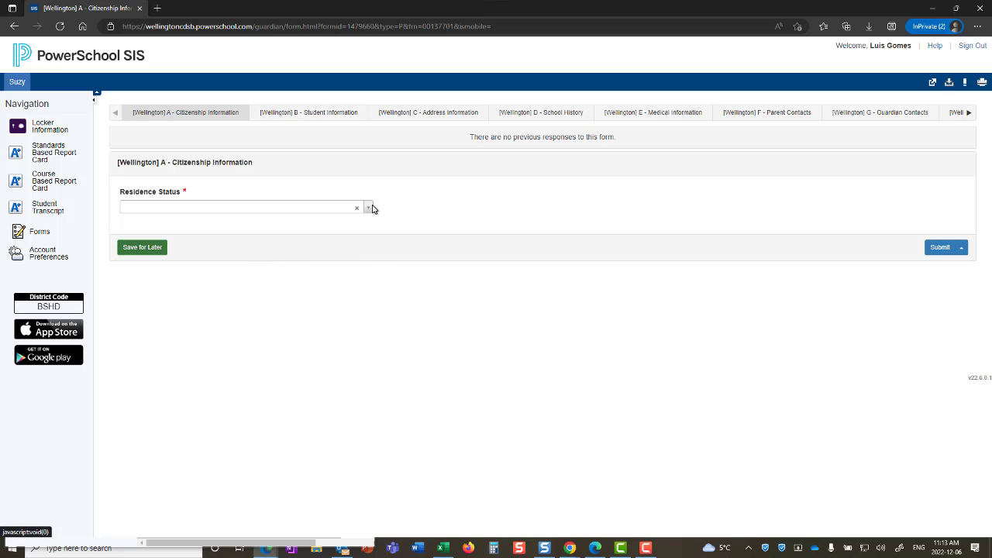
{"action": "left_click", "coordinate": [368, 209]}
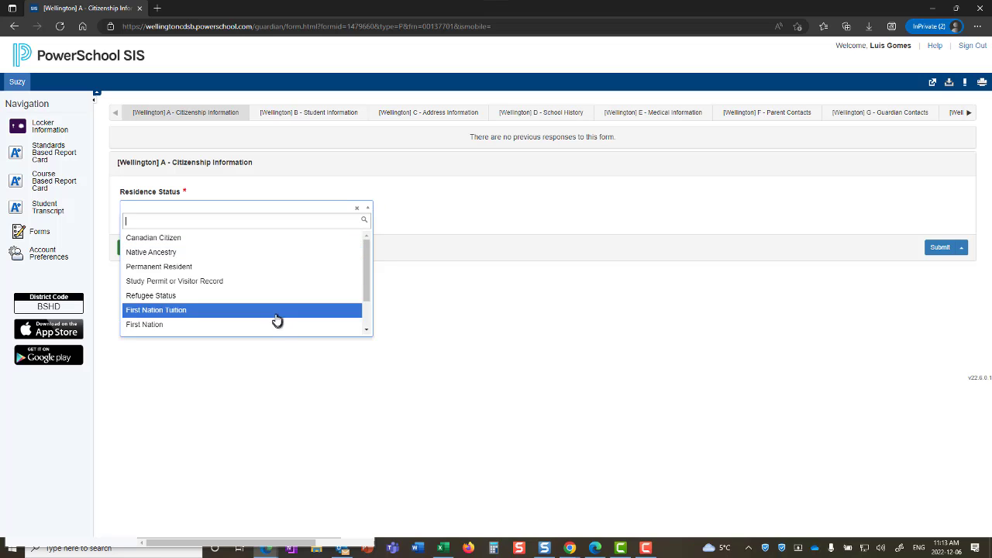
{"action": "left_click", "coordinate": [259, 239]}
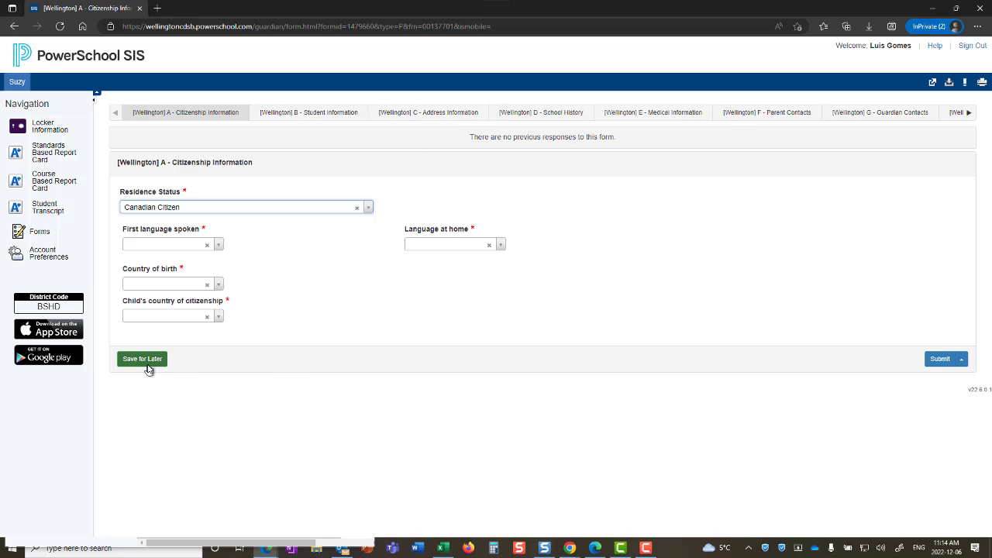
{"action": "left_click", "coordinate": [218, 246]}
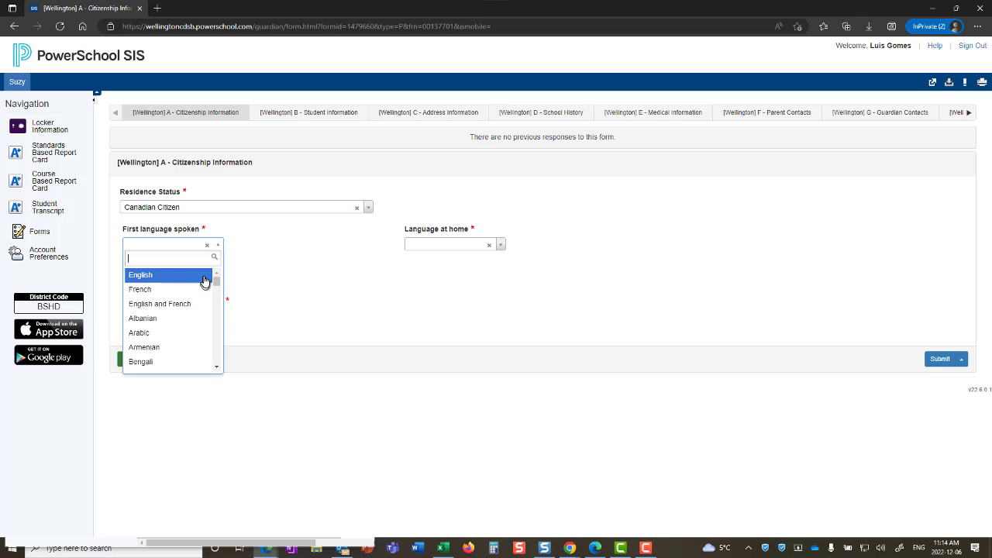
{"action": "left_click", "coordinate": [206, 278]}
{"action": "left_click", "coordinate": [501, 246]}
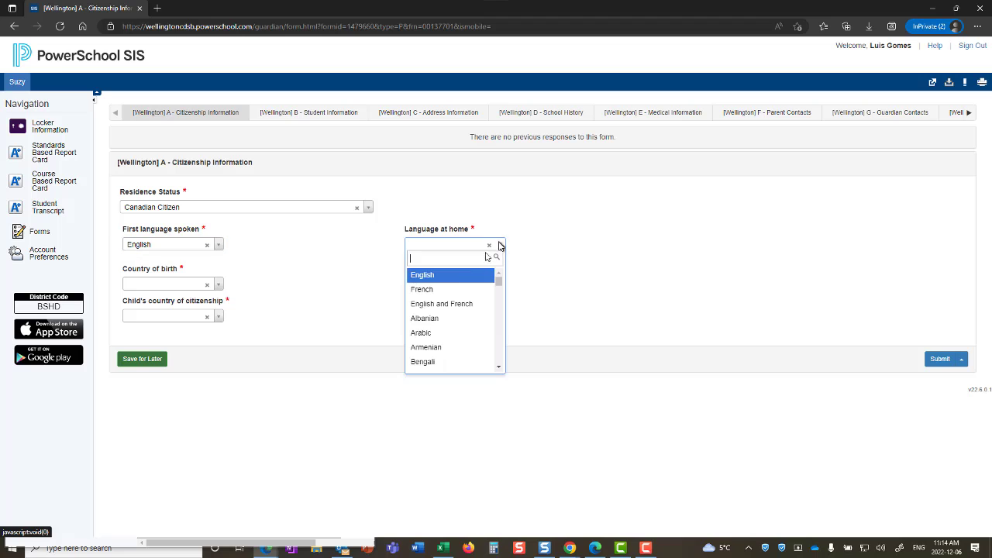
{"action": "left_click", "coordinate": [451, 279]}
Step: Set birth country Canada, province Ontario, citizenship Canada, and submit the form
{"action": "left_click", "coordinate": [219, 285]}
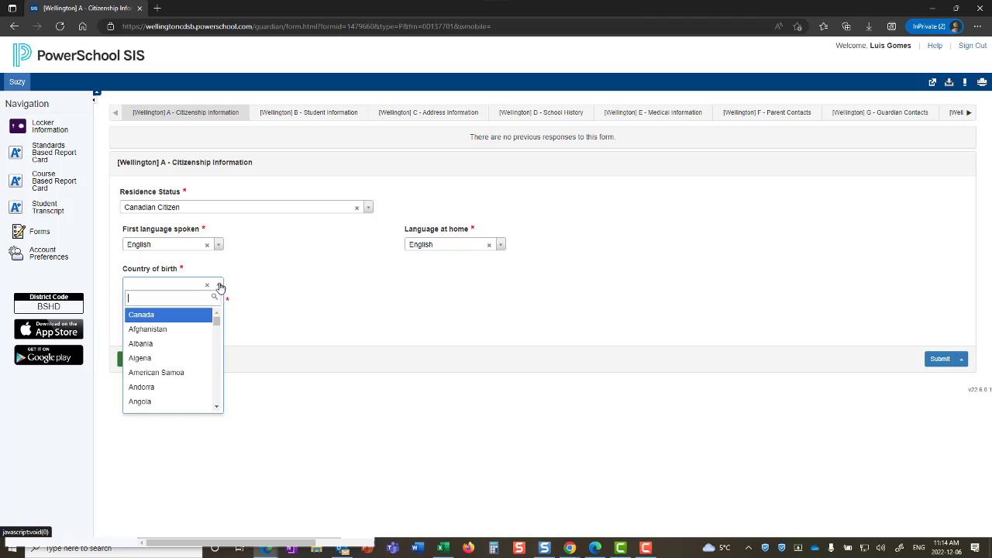
{"action": "left_click", "coordinate": [197, 318]}
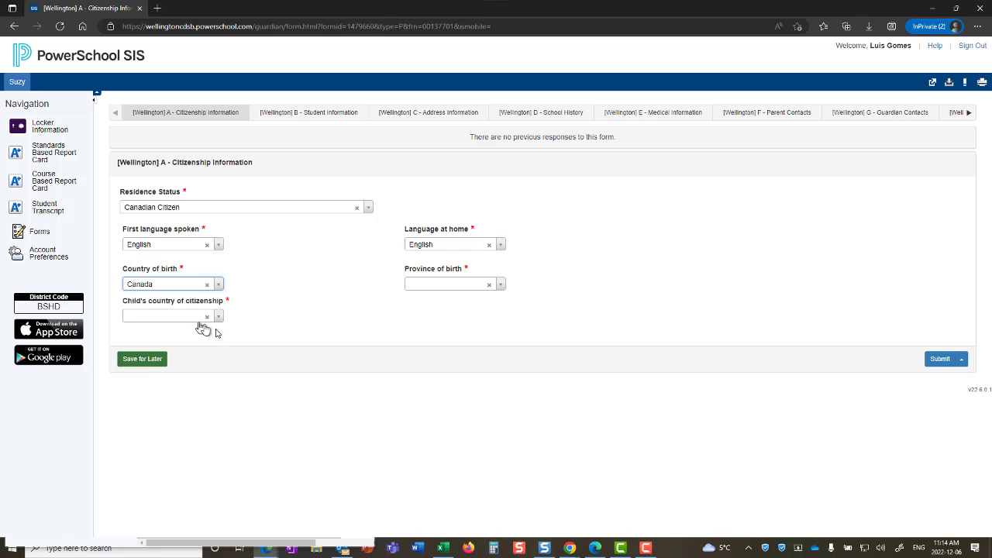
{"action": "left_click", "coordinate": [500, 285]}
{"action": "scroll", "coordinate": [469, 392], "scroll_direction": "down", "scroll_amount": 2}
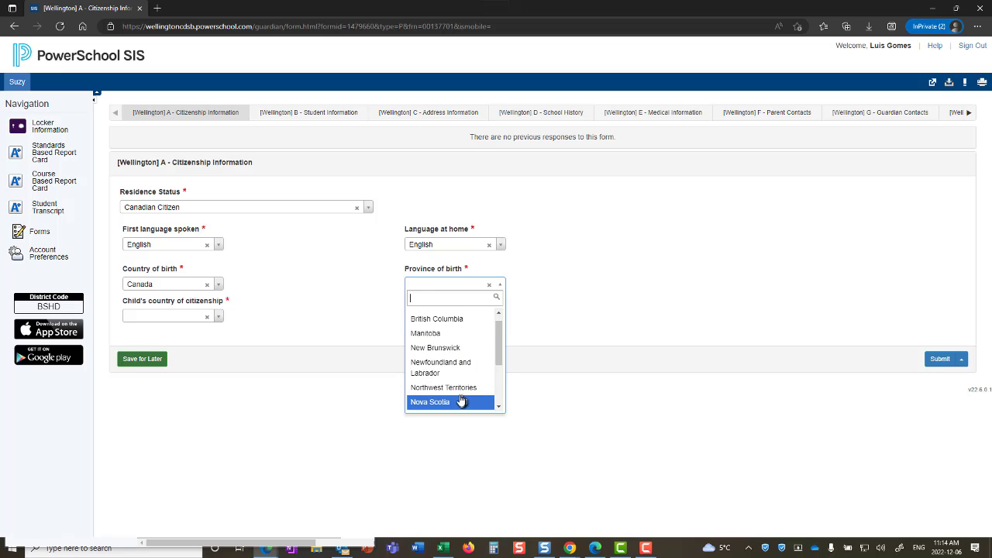
{"action": "scroll", "coordinate": [459, 393], "scroll_direction": "down", "scroll_amount": 1}
{"action": "left_click", "coordinate": [441, 394]}
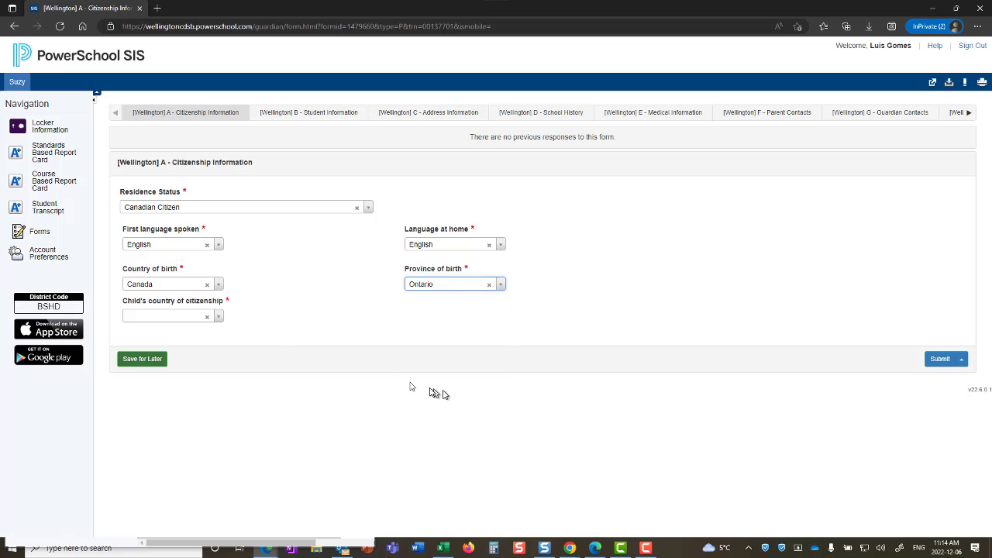
{"action": "left_click", "coordinate": [218, 317]}
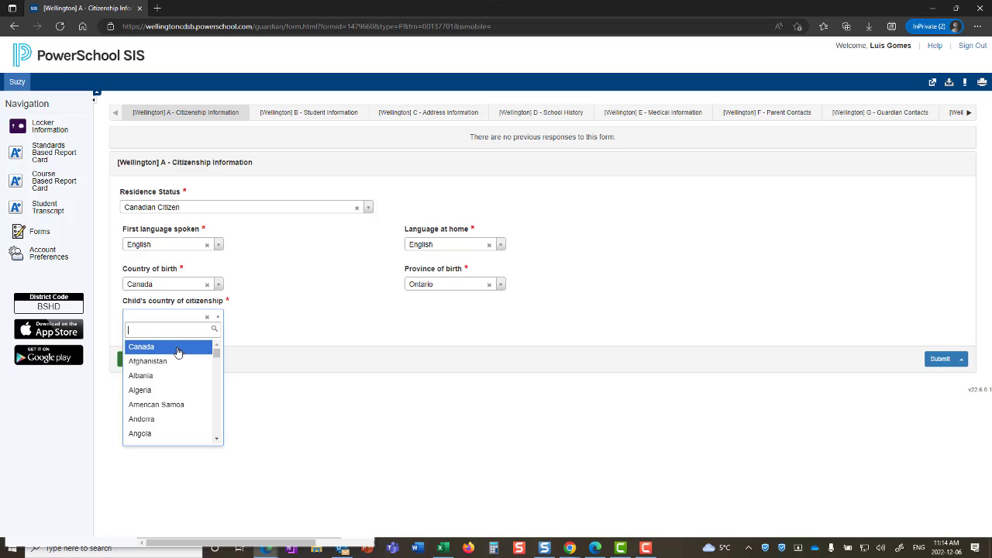
{"action": "left_click", "coordinate": [180, 348]}
{"action": "left_click", "coordinate": [934, 360]}
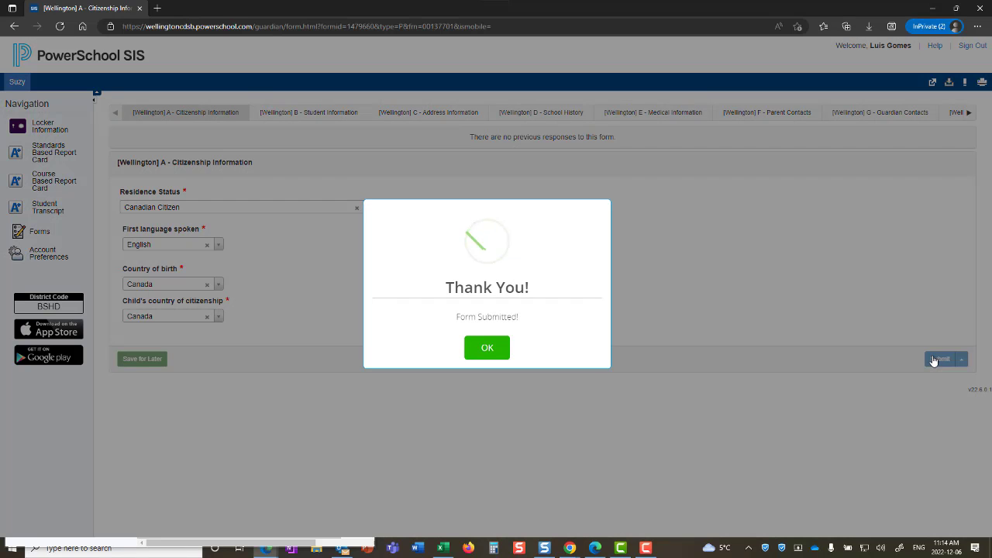
Step: Dismiss the submission confirmation and switch to the J - Consent and Acknowledgement form tab
{"action": "left_click", "coordinate": [487, 348]}
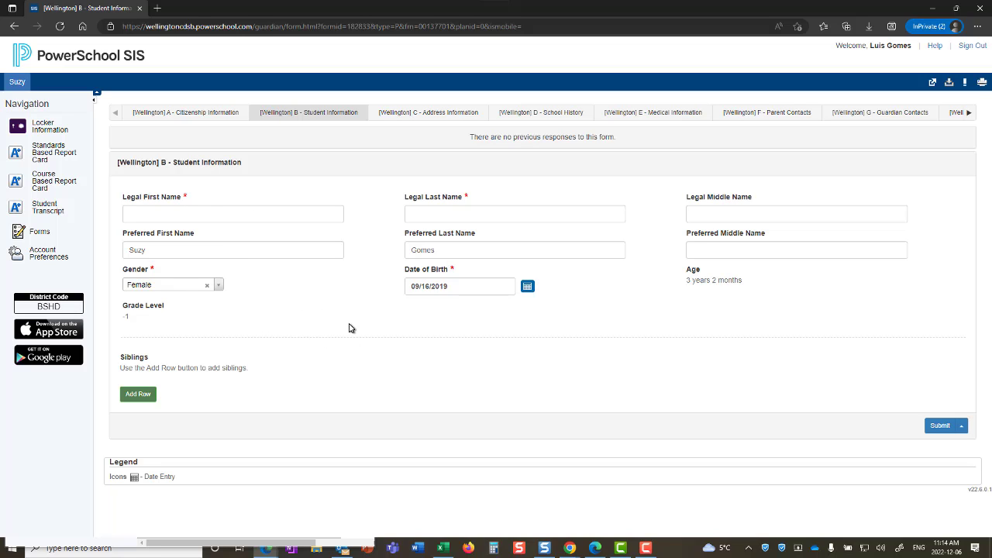
{"action": "left_click", "coordinate": [970, 114]}
{"action": "left_click", "coordinate": [970, 115]}
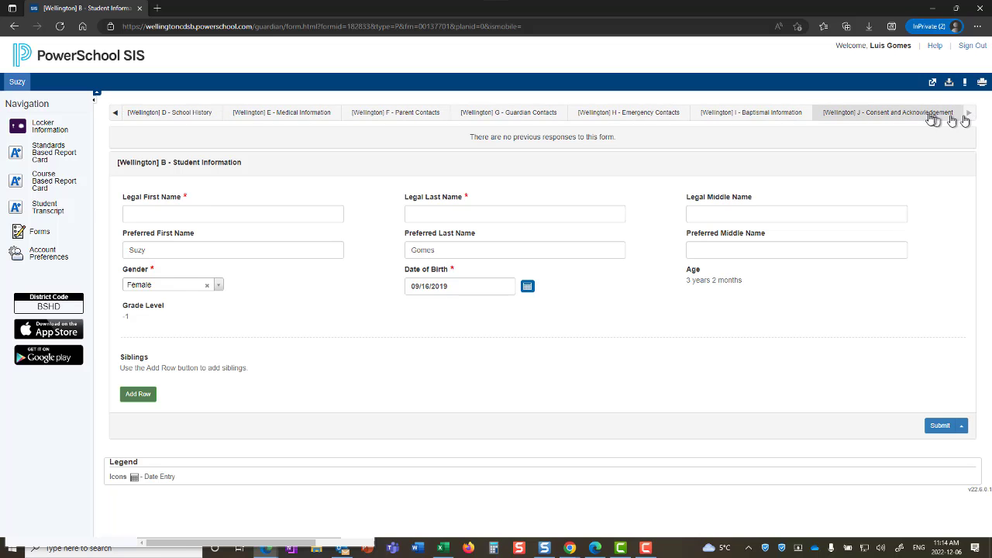
{"action": "left_click", "coordinate": [923, 115]}
{"action": "left_click", "coordinate": [527, 348]}
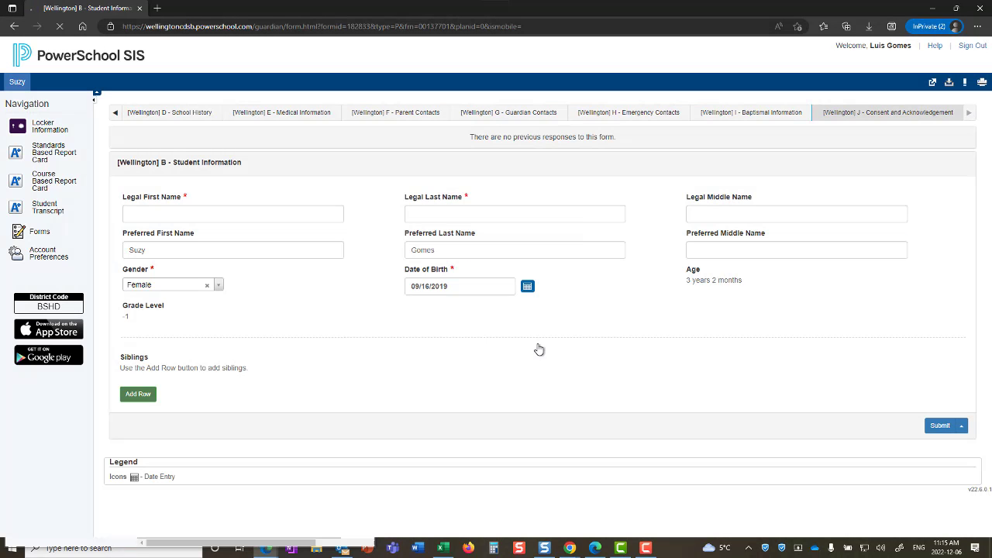